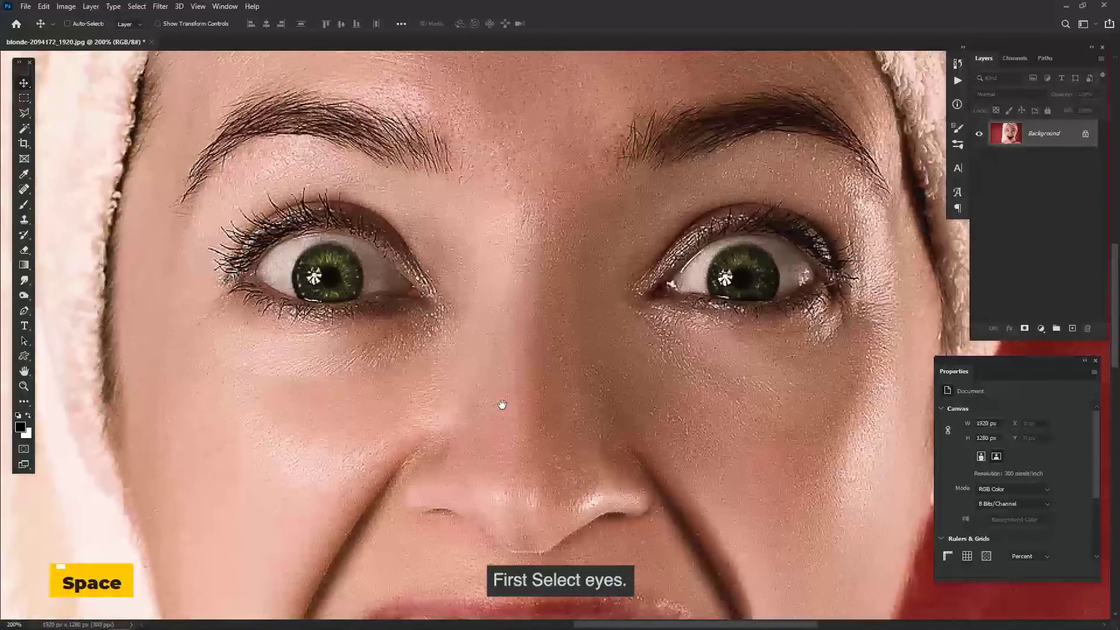
Step: In Quick Mask mode, paint over the whole eye on the photo's left side with a black brush at 100% opacity and trim the mask's edges
{"action": "left_click_drag", "start_coordinate": [635, 375], "coordinate": [614, 416]}
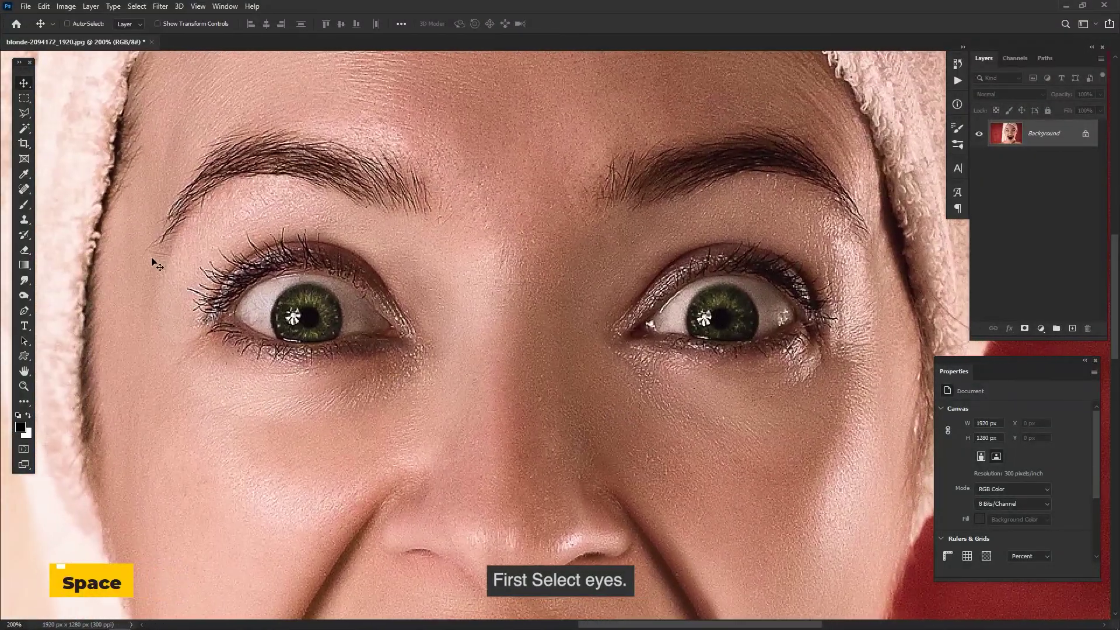
{"action": "left_click", "coordinate": [23, 207]}
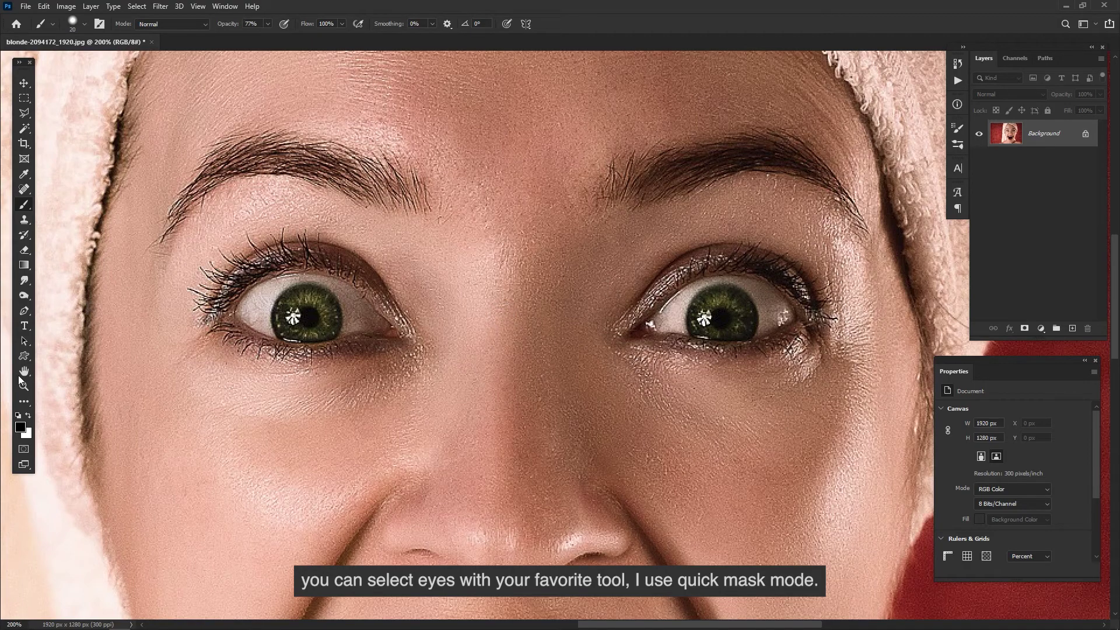
{"action": "left_click", "coordinate": [23, 450]}
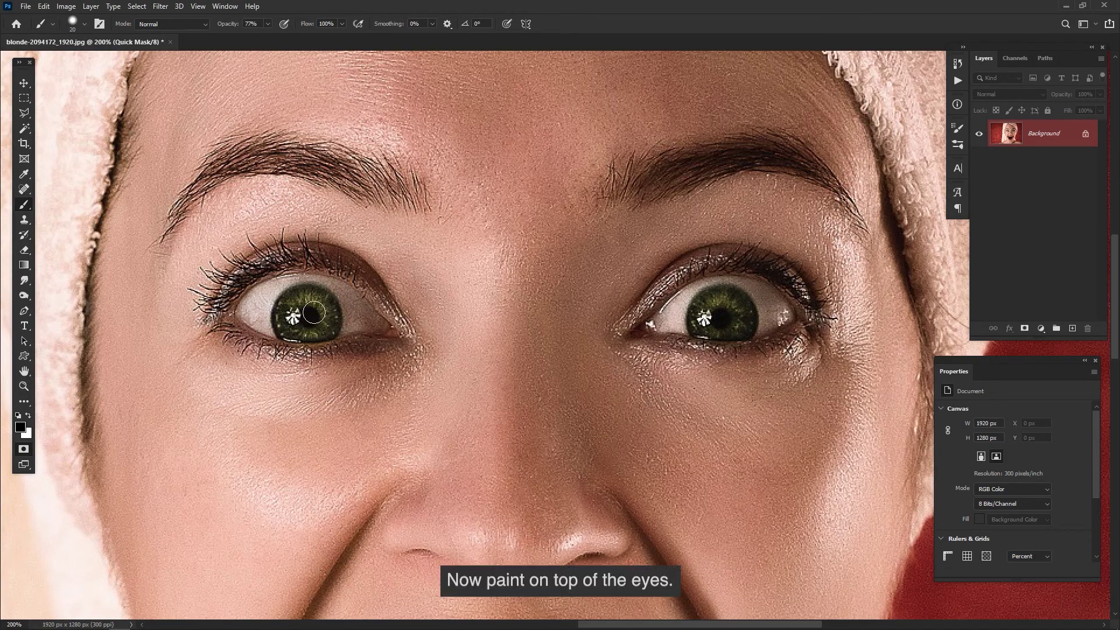
{"action": "mouse_move", "coordinate": [314, 313]}
{"action": "left_mouse_down"}
{"action": "mouse_move", "coordinate": [263, 312]}
{"action": "mouse_move", "coordinate": [318, 300]}
{"action": "left_mouse_up"}
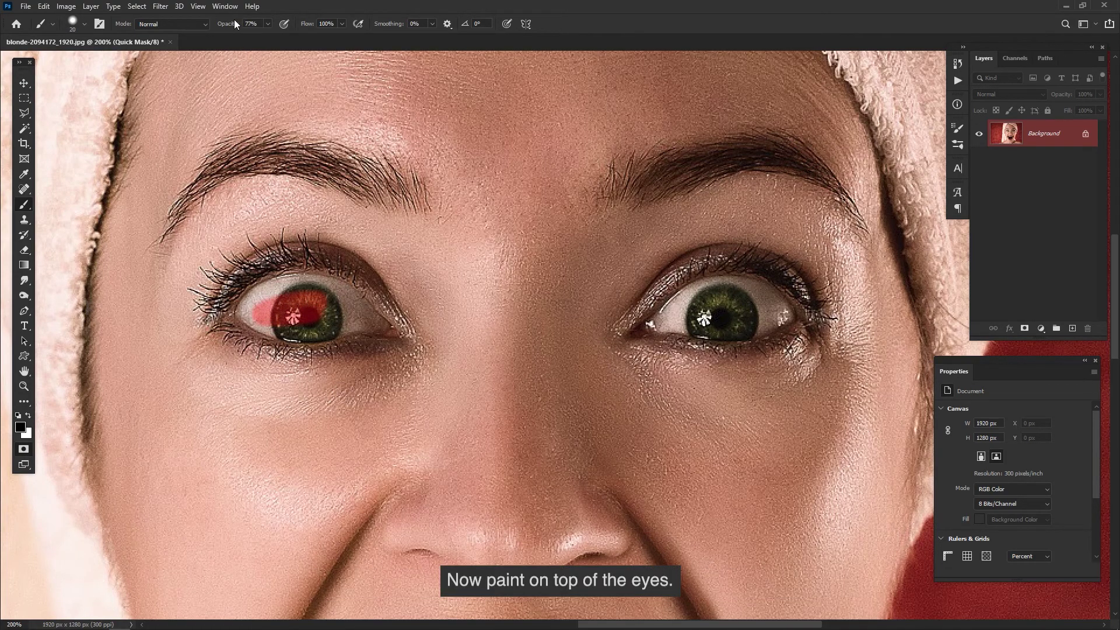
{"action": "left_click_drag", "start_coordinate": [235, 24], "coordinate": [470, 32]}
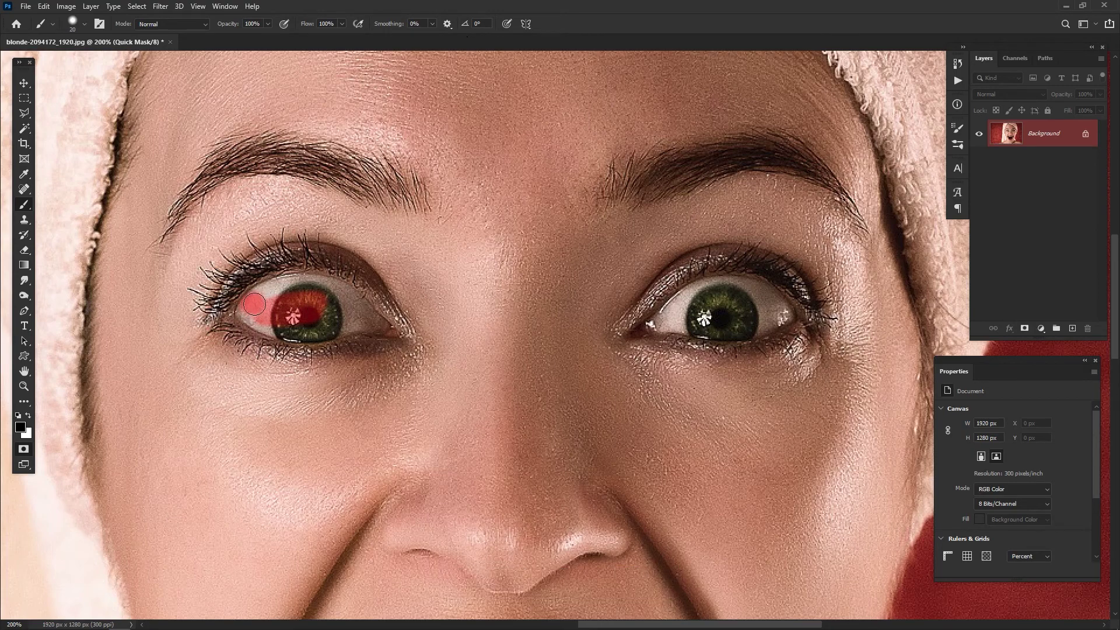
{"action": "mouse_move", "coordinate": [254, 304]}
{"action": "left_mouse_down"}
{"action": "mouse_move", "coordinate": [285, 287]}
{"action": "mouse_move", "coordinate": [252, 297]}
{"action": "mouse_move", "coordinate": [307, 284]}
{"action": "mouse_move", "coordinate": [353, 301]}
{"action": "mouse_move", "coordinate": [328, 287]}
{"action": "mouse_move", "coordinate": [393, 339]}
{"action": "mouse_move", "coordinate": [269, 326]}
{"action": "mouse_move", "coordinate": [245, 311]}
{"action": "mouse_move", "coordinate": [313, 313]}
{"action": "left_mouse_up"}
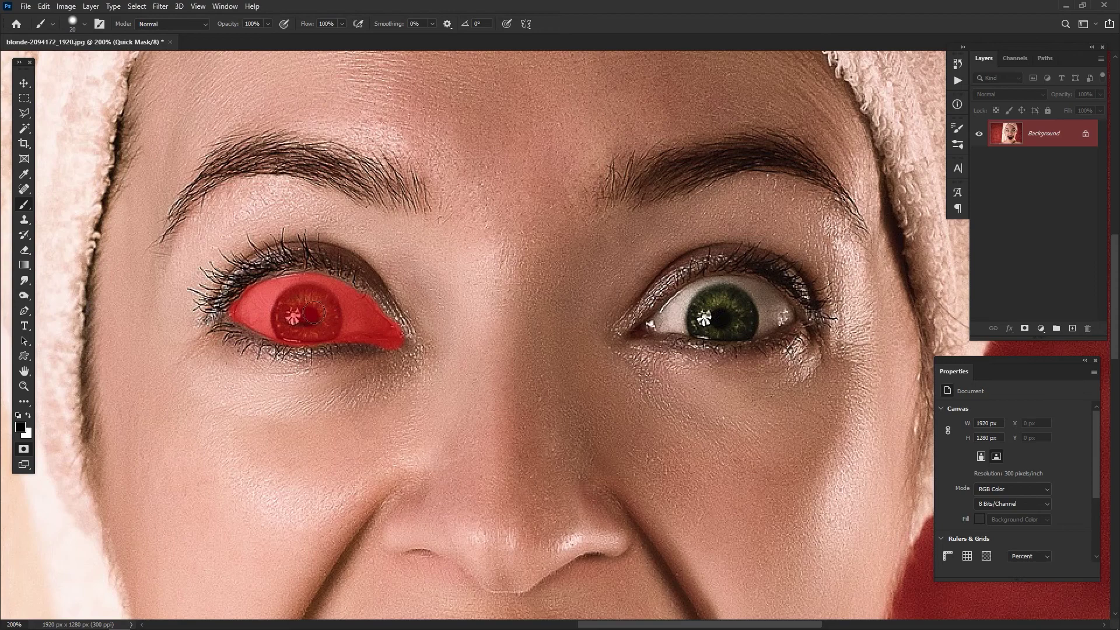
{"action": "left_click", "coordinate": [228, 318]}
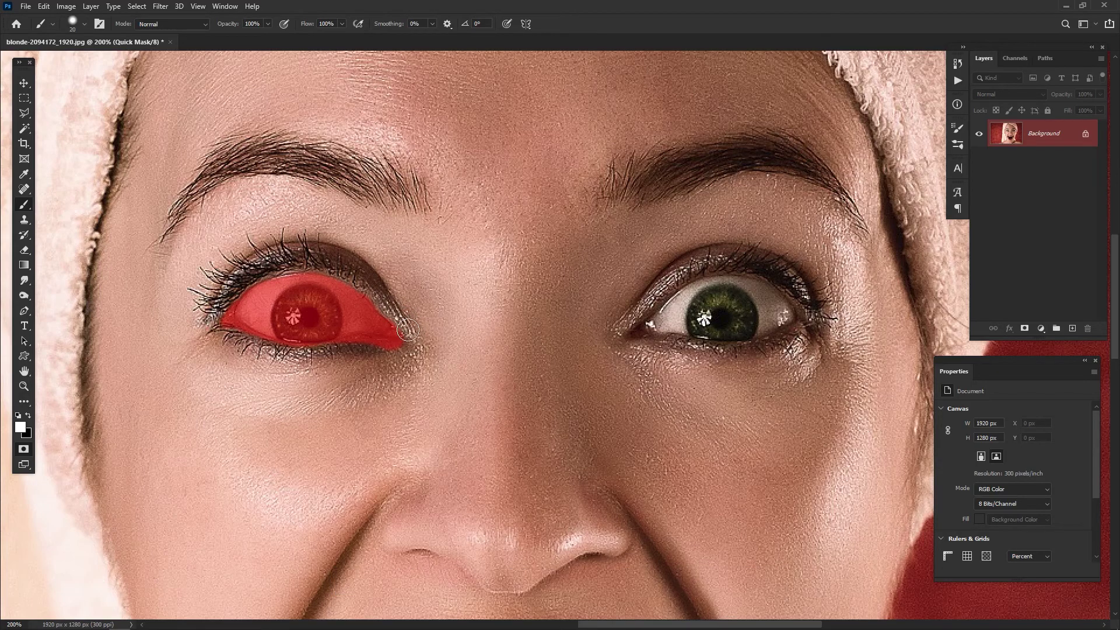
{"action": "mouse_move", "coordinate": [408, 330]}
{"action": "left_mouse_down"}
{"action": "mouse_move", "coordinate": [412, 350]}
{"action": "mouse_move", "coordinate": [353, 349]}
{"action": "left_mouse_up"}
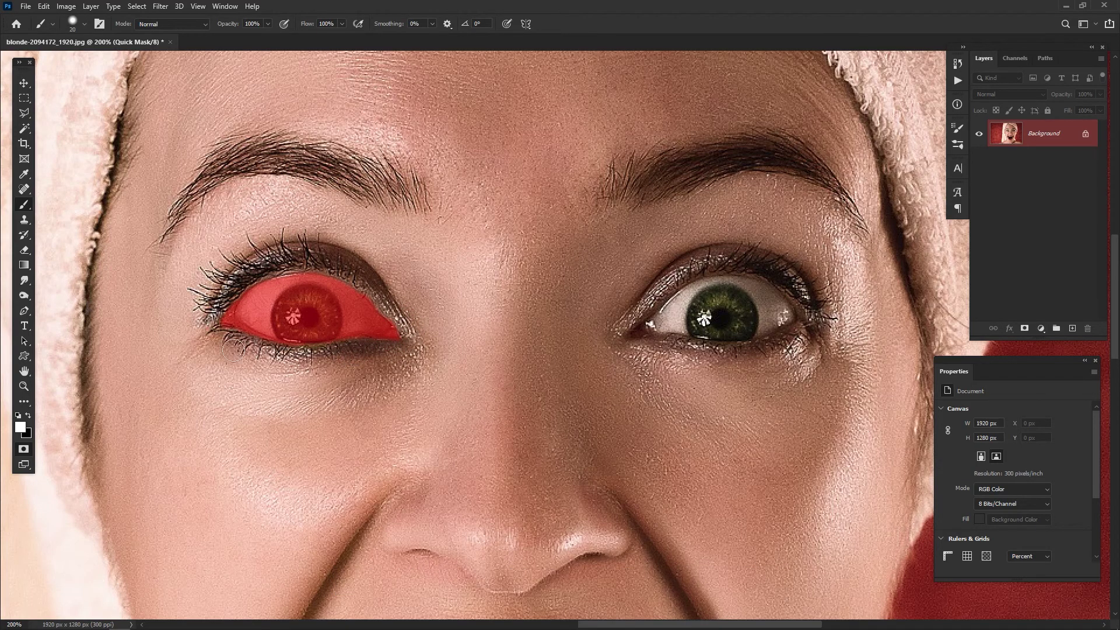
Step: Mask the second eye with the black brush and clean up the overpainted edges in white
{"action": "key", "text": "x"}
{"action": "key", "text": "space"}
{"action": "left_click_drag", "start_coordinate": [556, 375], "coordinate": [317, 393]}
{"action": "mouse_move", "coordinate": [406, 346]}
{"action": "left_mouse_down"}
{"action": "mouse_move", "coordinate": [469, 301]}
{"action": "mouse_move", "coordinate": [536, 308]}
{"action": "mouse_move", "coordinate": [557, 335]}
{"action": "mouse_move", "coordinate": [490, 351]}
{"action": "mouse_move", "coordinate": [423, 347]}
{"action": "mouse_move", "coordinate": [543, 328]}
{"action": "mouse_move", "coordinate": [523, 343]}
{"action": "left_mouse_up"}
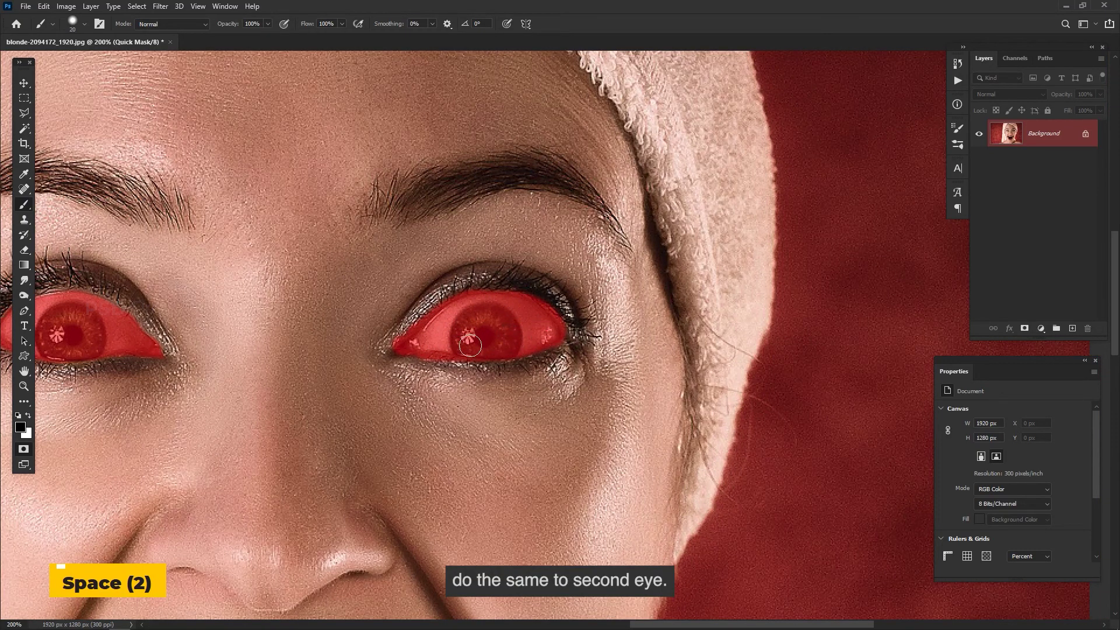
{"action": "key", "text": "x"}
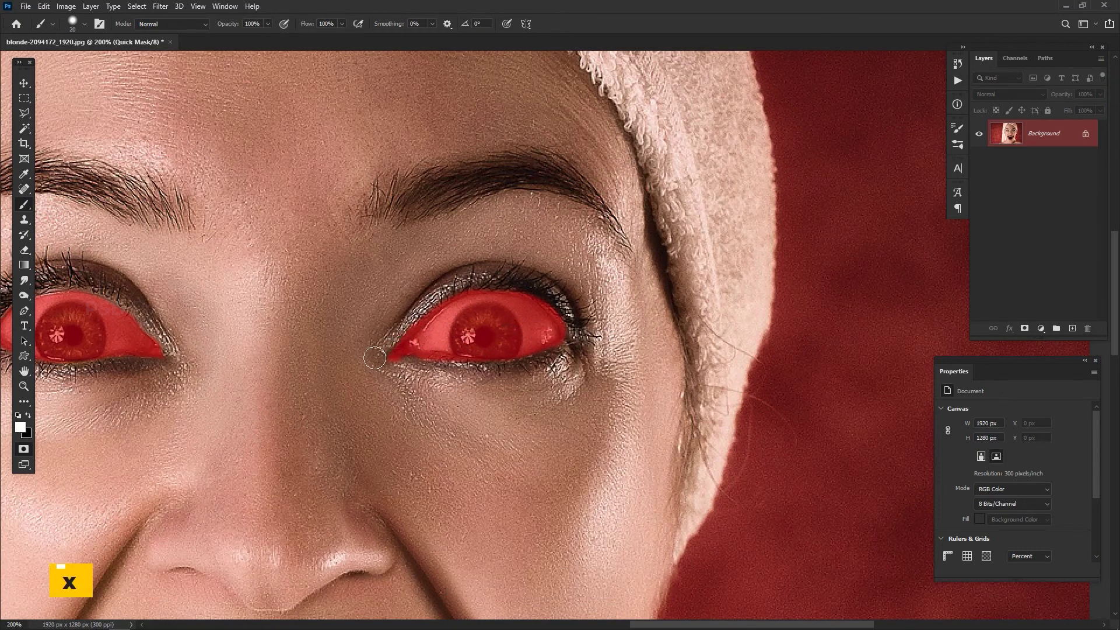
{"action": "mouse_move", "coordinate": [470, 374]}
{"action": "left_mouse_down"}
{"action": "mouse_move", "coordinate": [570, 350]}
{"action": "mouse_move", "coordinate": [570, 320]}
{"action": "mouse_move", "coordinate": [542, 293]}
{"action": "mouse_move", "coordinate": [478, 278]}
{"action": "mouse_move", "coordinate": [420, 299]}
{"action": "mouse_move", "coordinate": [385, 339]}
{"action": "mouse_move", "coordinate": [420, 292]}
{"action": "left_mouse_up"}
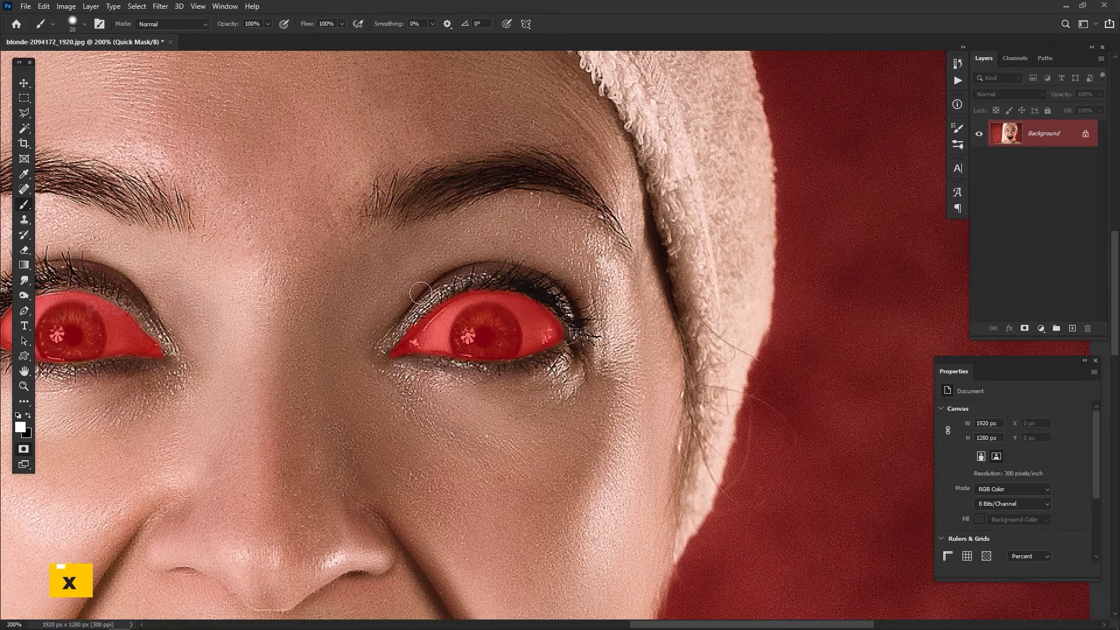
Step: Enlarge the white brush to 60 pixels and remove both irises from the quick mask
{"action": "key", "text": "ctrl+minus"}
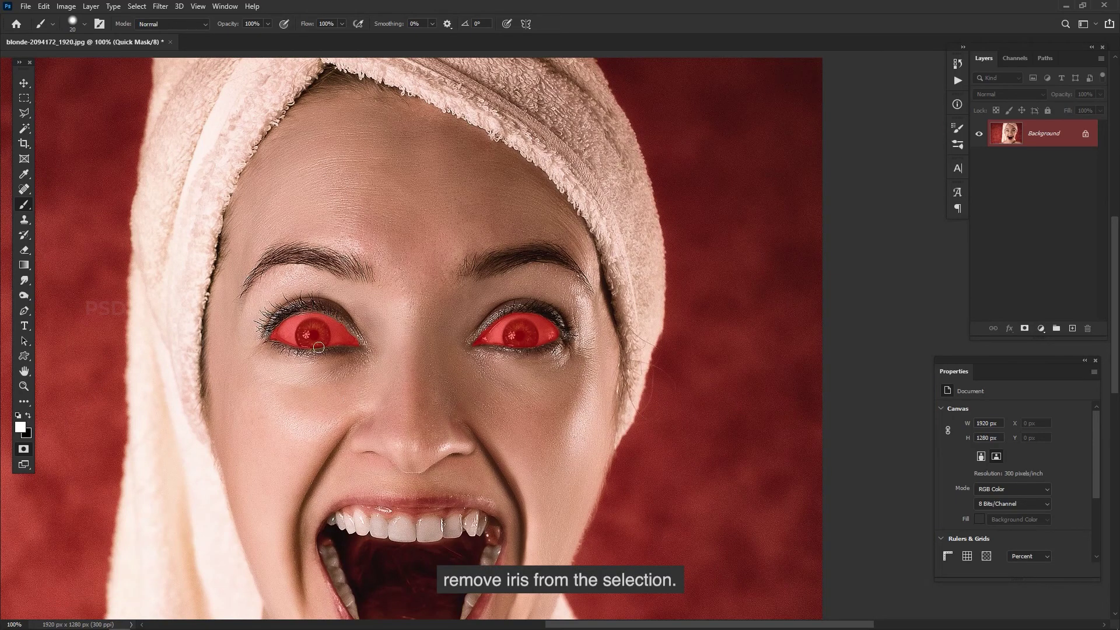
{"action": "key", "text": "bracketright"}
{"action": "key", "text": "bracketright"}
{"action": "key", "text": "bracketright"}
{"action": "key", "text": "bracketright"}
{"action": "key", "text": "bracketright"}
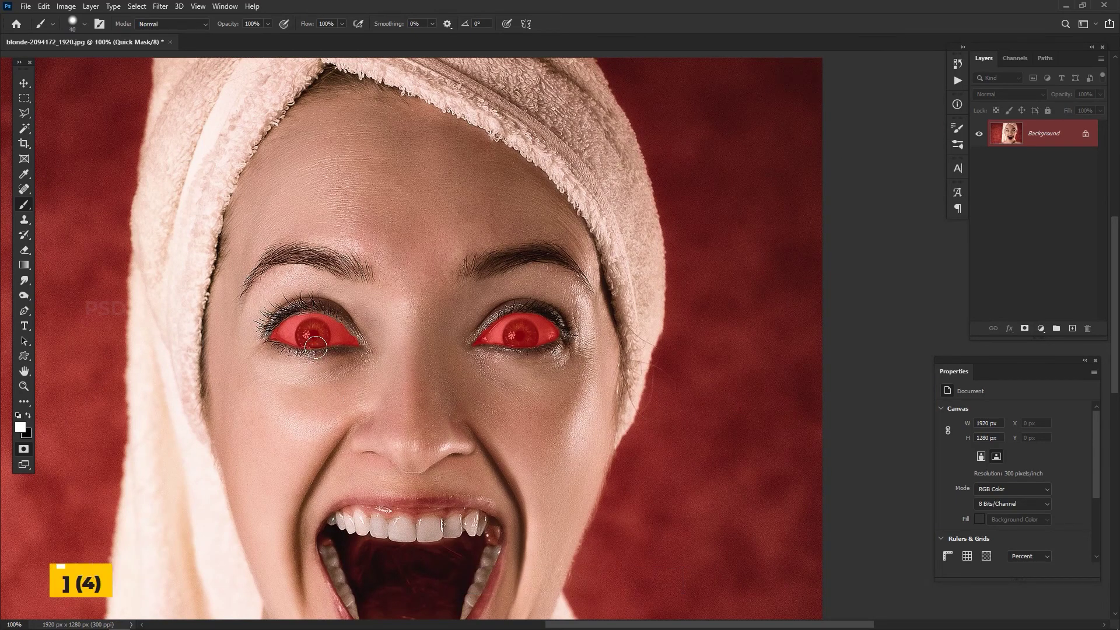
{"action": "key", "text": "bracketright"}
{"action": "left_click", "coordinate": [313, 334]}
{"action": "left_click", "coordinate": [519, 334]}
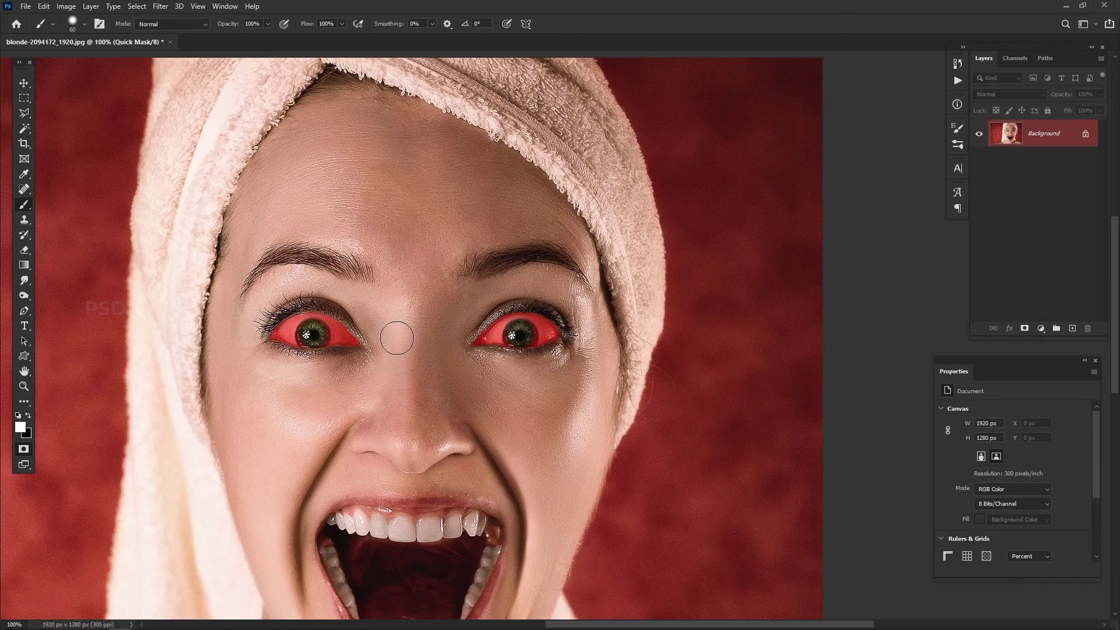
Step: Convert the quick mask to a selection and invert it so only the whites of the eyes are selected
{"action": "key", "text": "ctrl+0"}
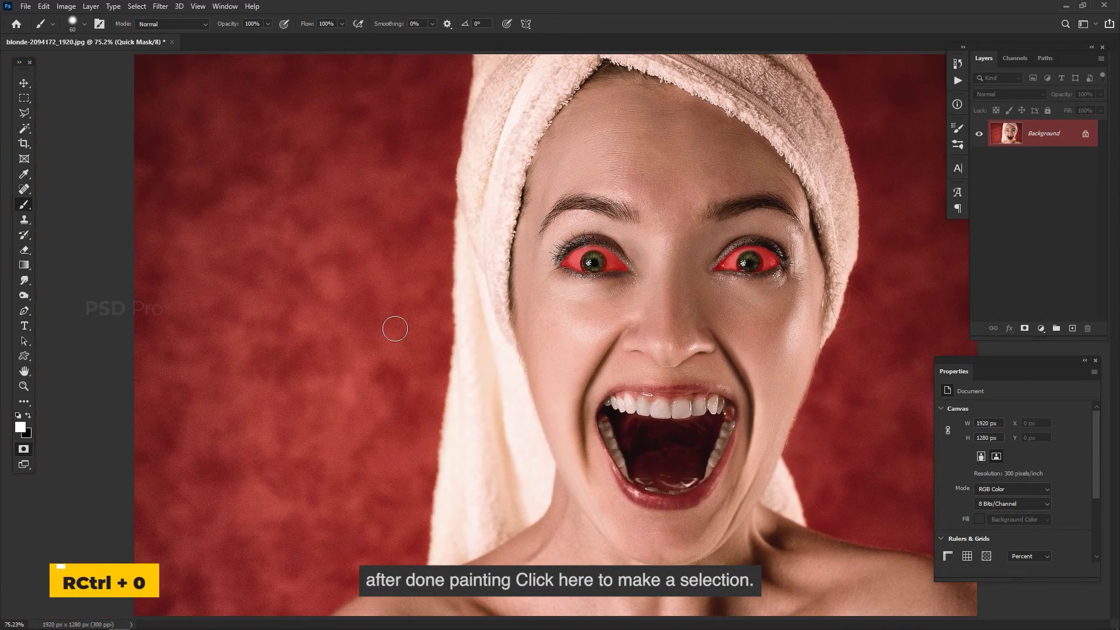
{"action": "left_click", "coordinate": [24, 448]}
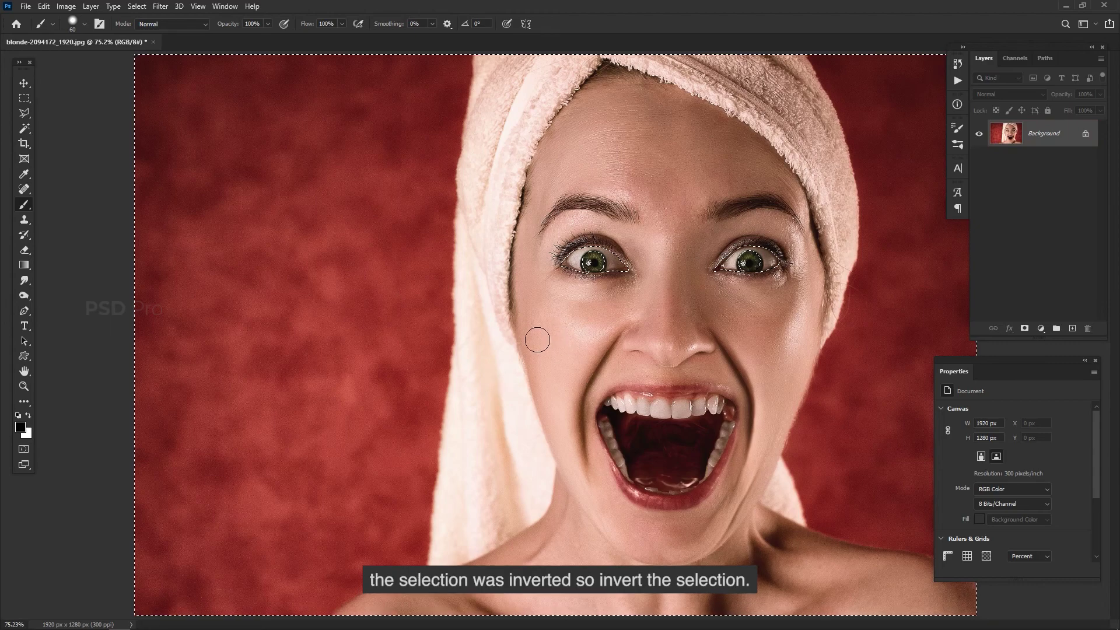
{"action": "key", "text": "ctrl+shift+i"}
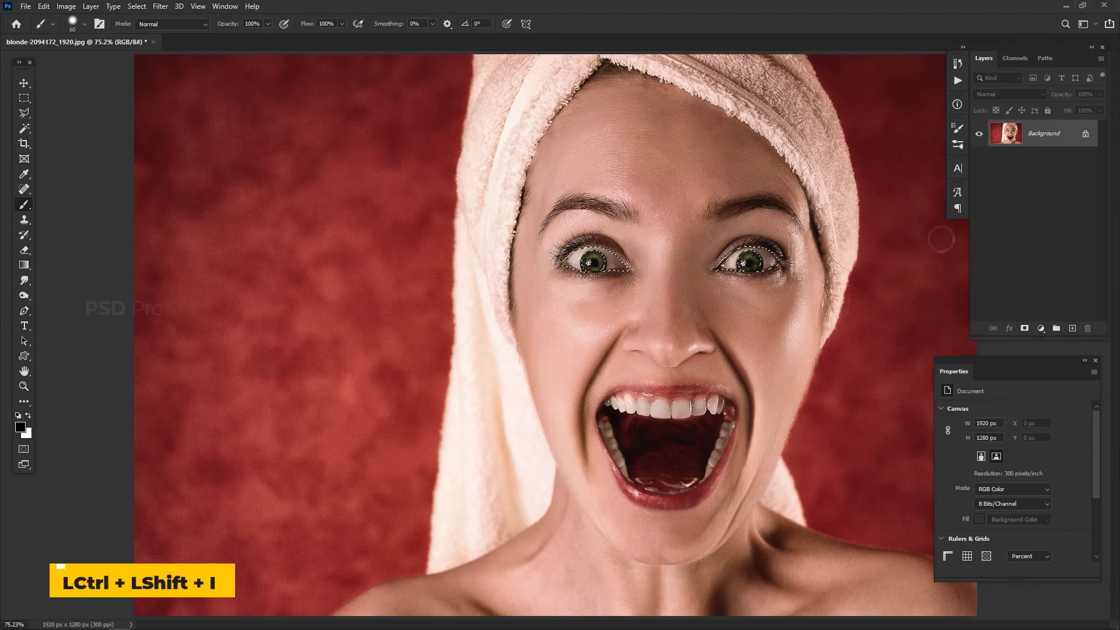
Step: Create a Levels adjustment layer from the eye selection and darken it by setting the shadow input level to 87
{"action": "left_click", "coordinate": [1040, 329]}
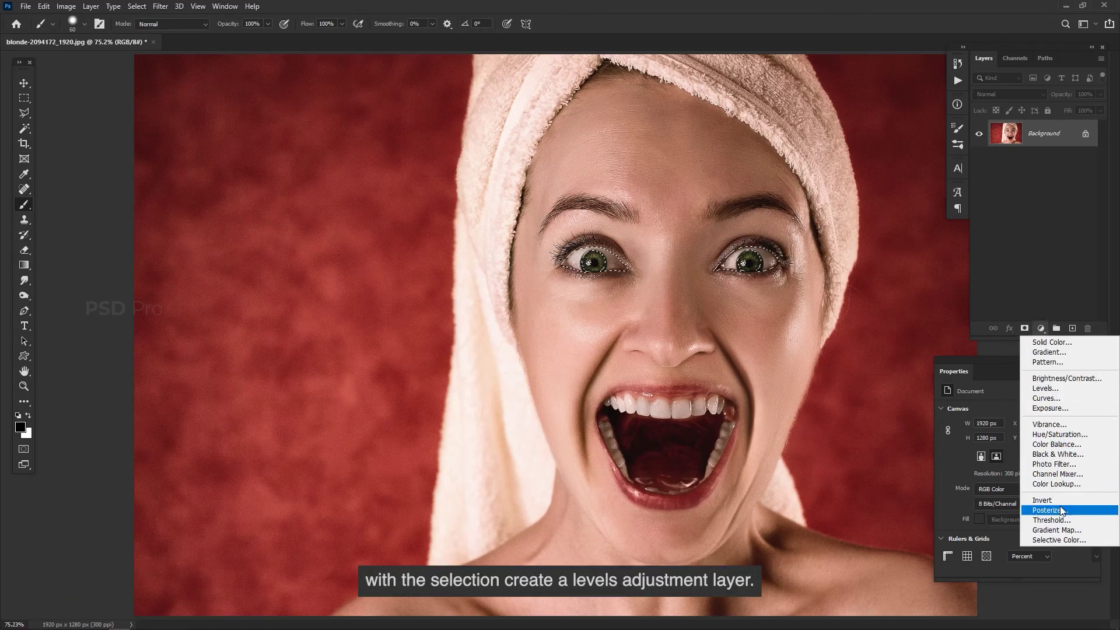
{"action": "left_click", "coordinate": [1050, 389]}
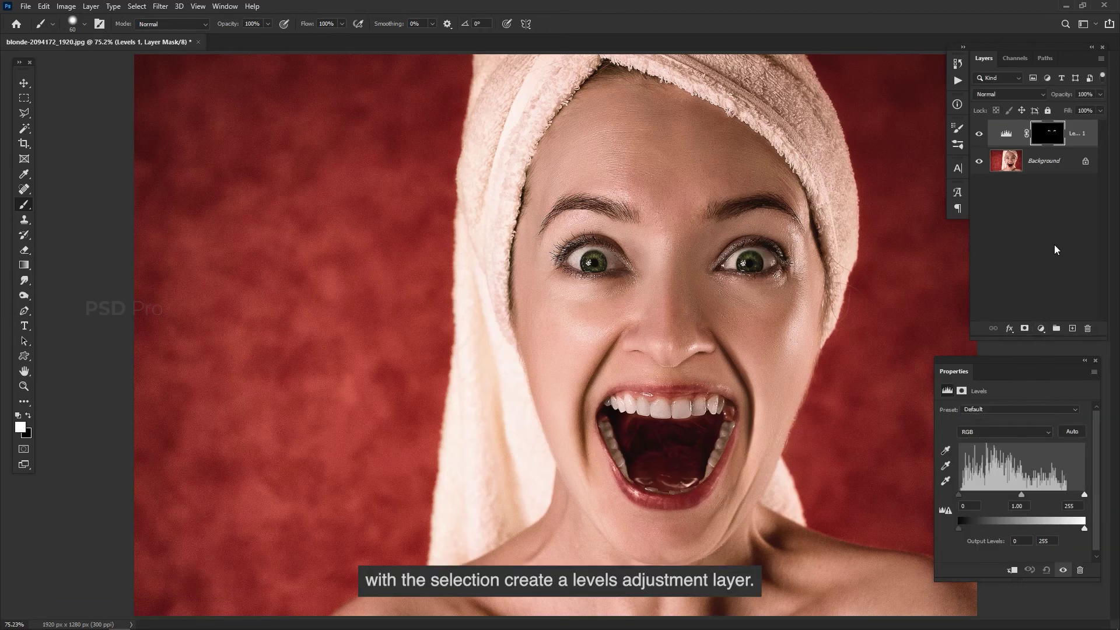
{"action": "double_click", "coordinate": [1008, 134]}
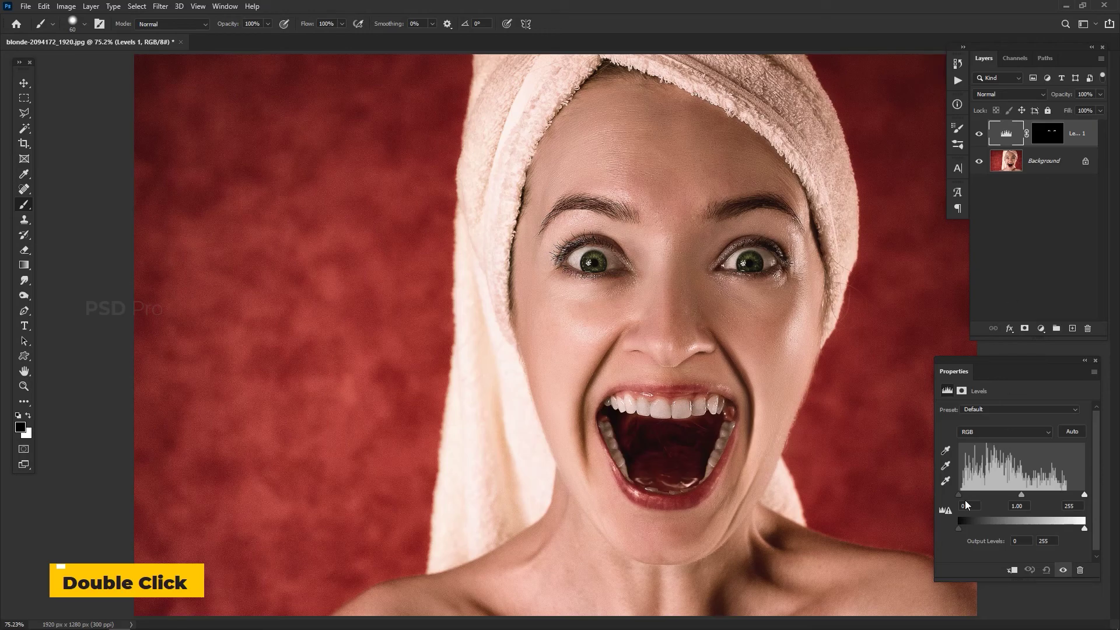
{"action": "left_click_drag", "start_coordinate": [958, 494], "coordinate": [1002, 495]}
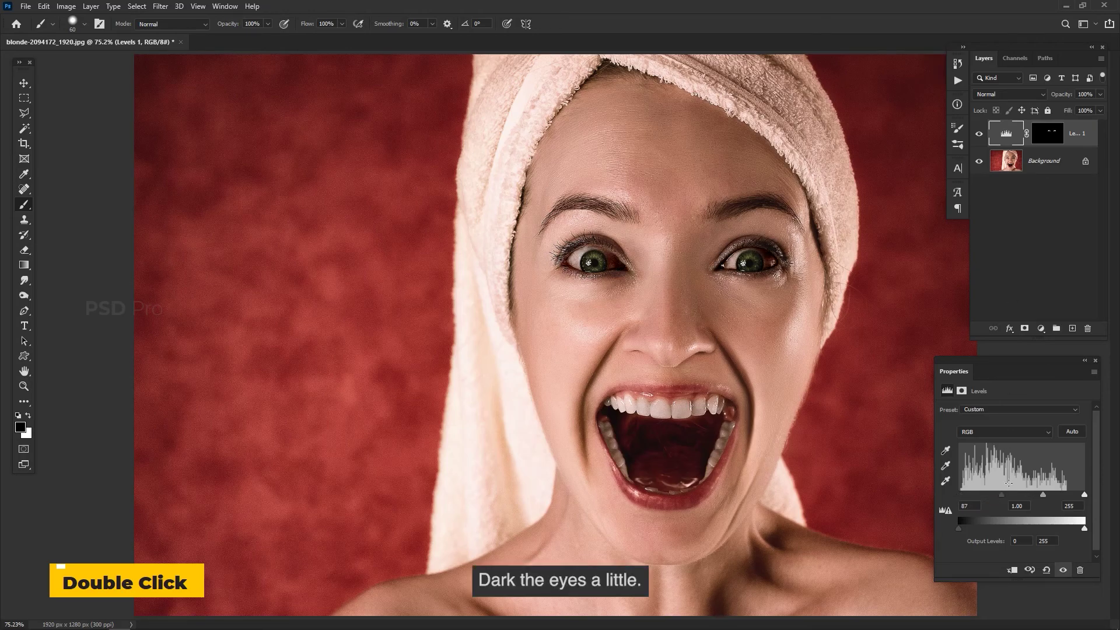
Step: Duplicate the Levels layer and soften the copy's layer mask with a Box Blur of 19 pixels radius
{"action": "left_click", "coordinate": [1055, 133]}
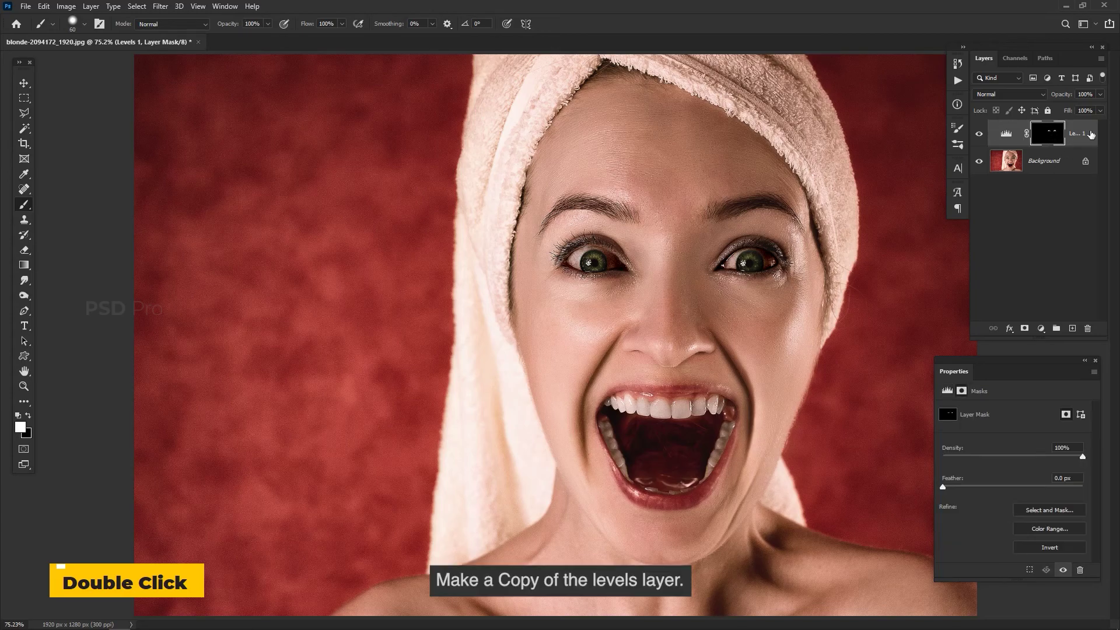
{"action": "left_click_drag", "start_coordinate": [1053, 143], "coordinate": [1076, 329]}
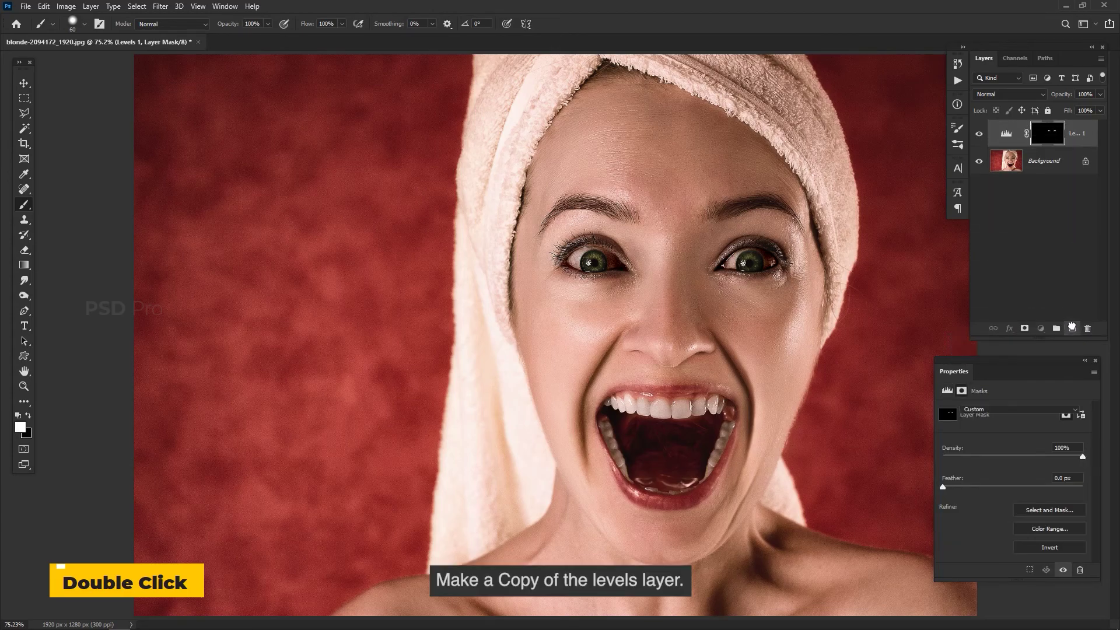
{"action": "left_click", "coordinate": [1049, 140]}
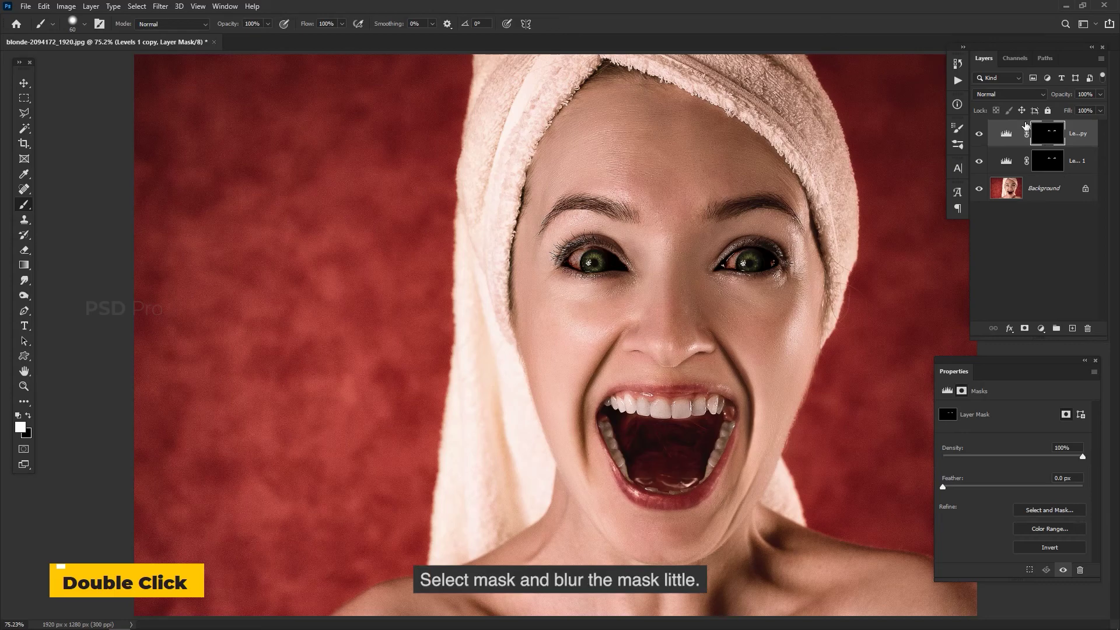
{"action": "left_click", "coordinate": [160, 7]}
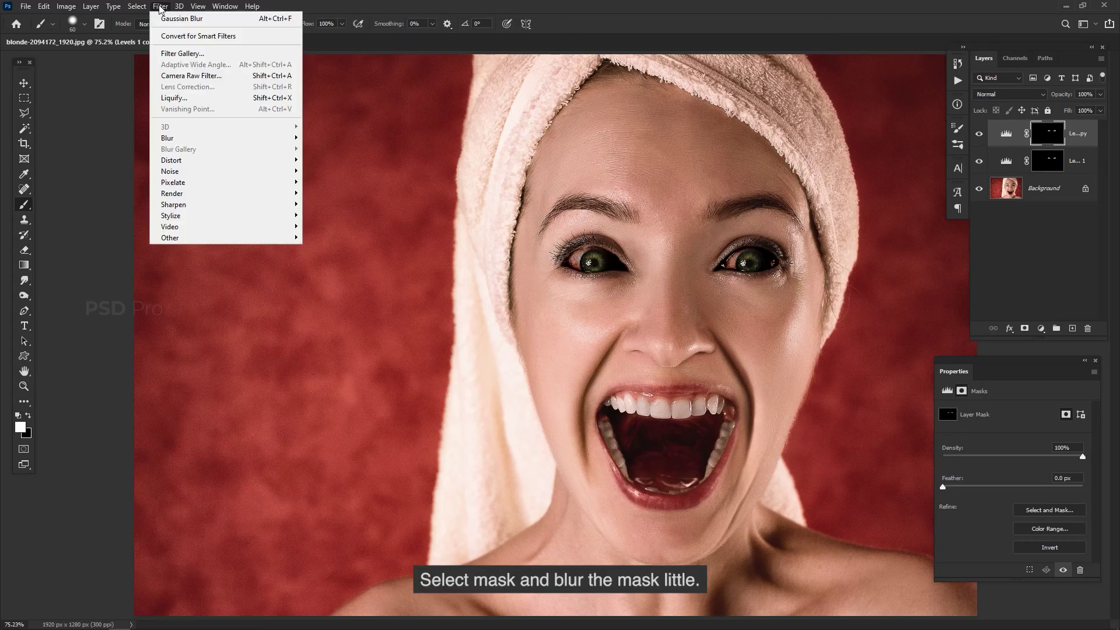
{"action": "mouse_move", "coordinate": [190, 137]}
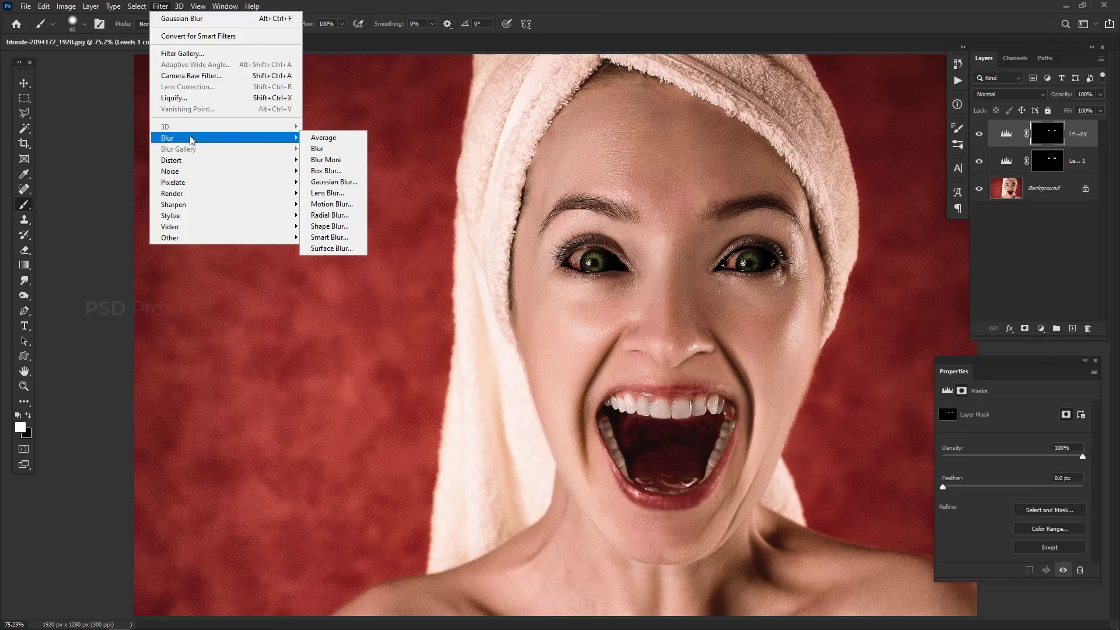
{"action": "left_click", "coordinate": [341, 170]}
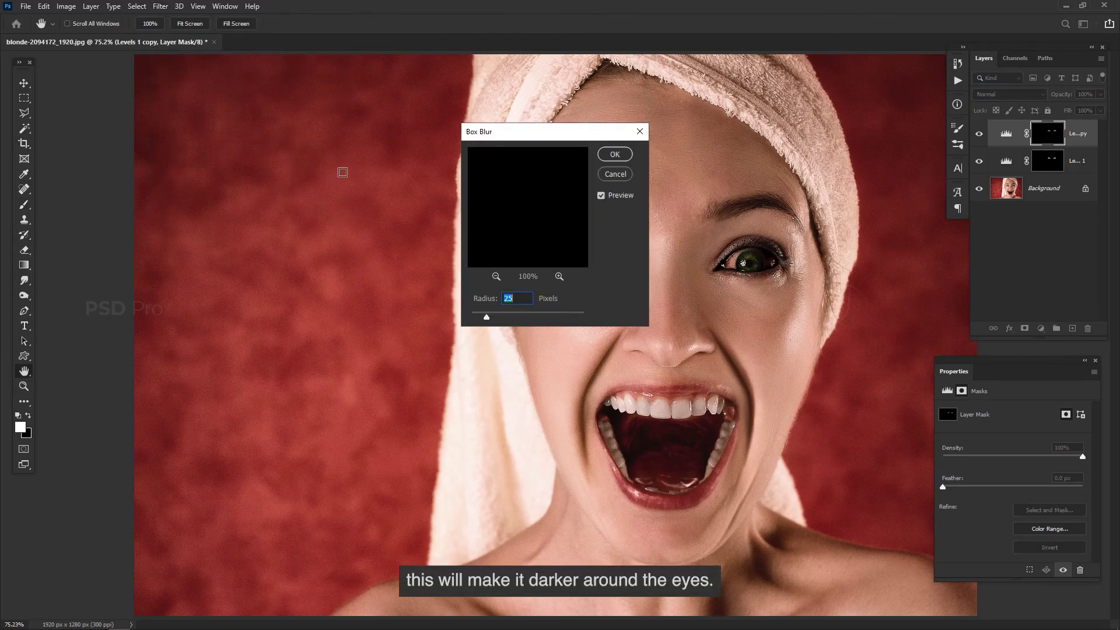
{"action": "left_click_drag", "start_coordinate": [560, 208], "coordinate": [499, 210]}
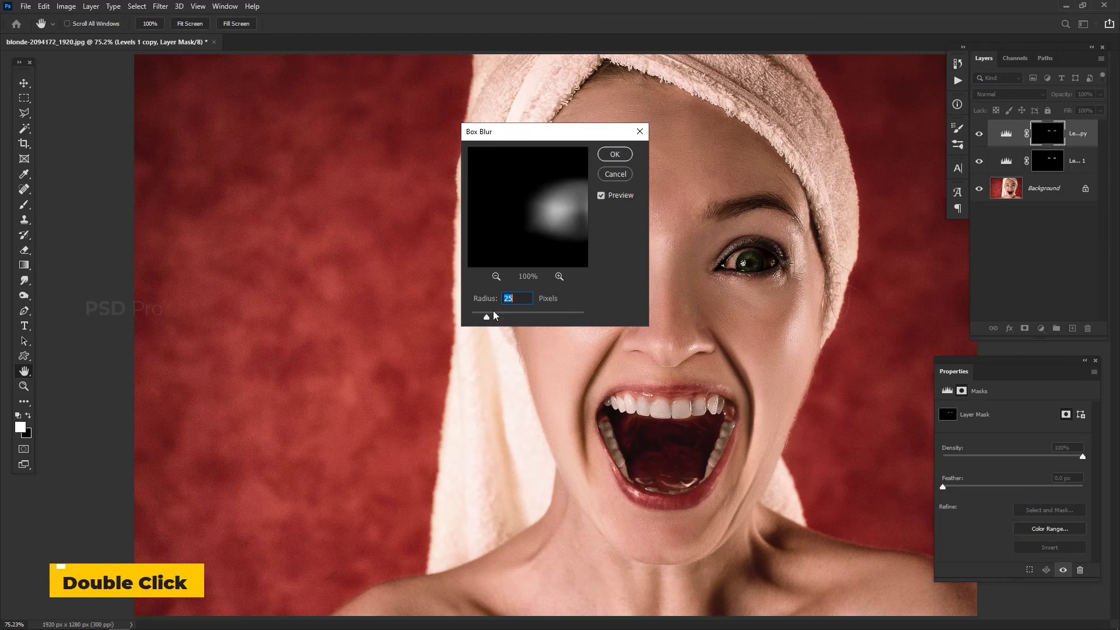
{"action": "left_click_drag", "start_coordinate": [481, 320], "coordinate": [484, 322]}
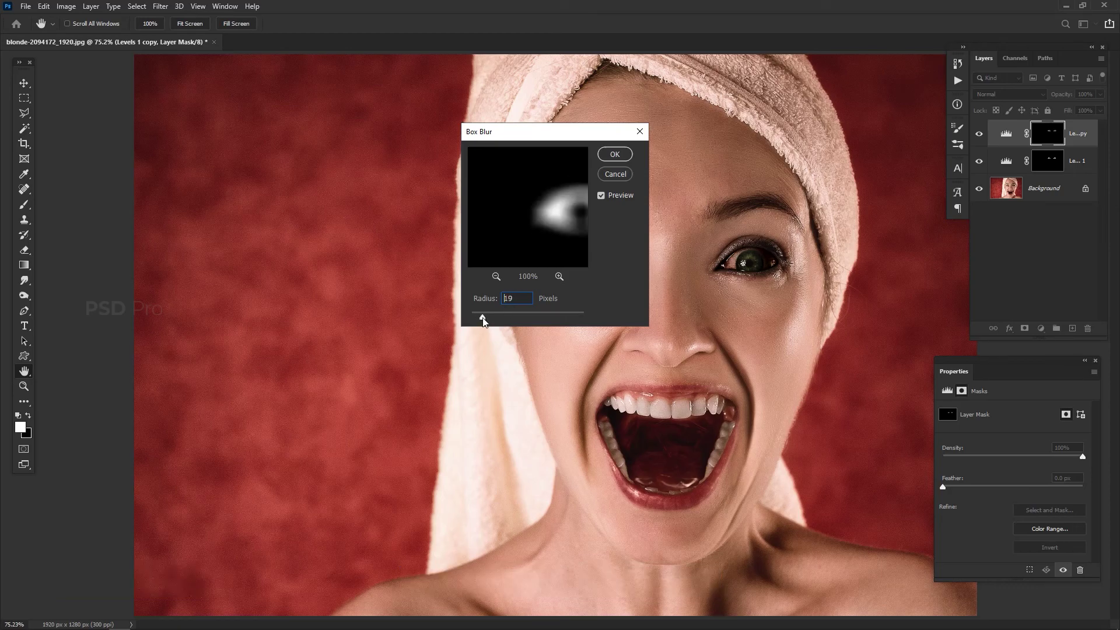
{"action": "left_click", "coordinate": [613, 155]}
{"action": "key", "text": "b"}
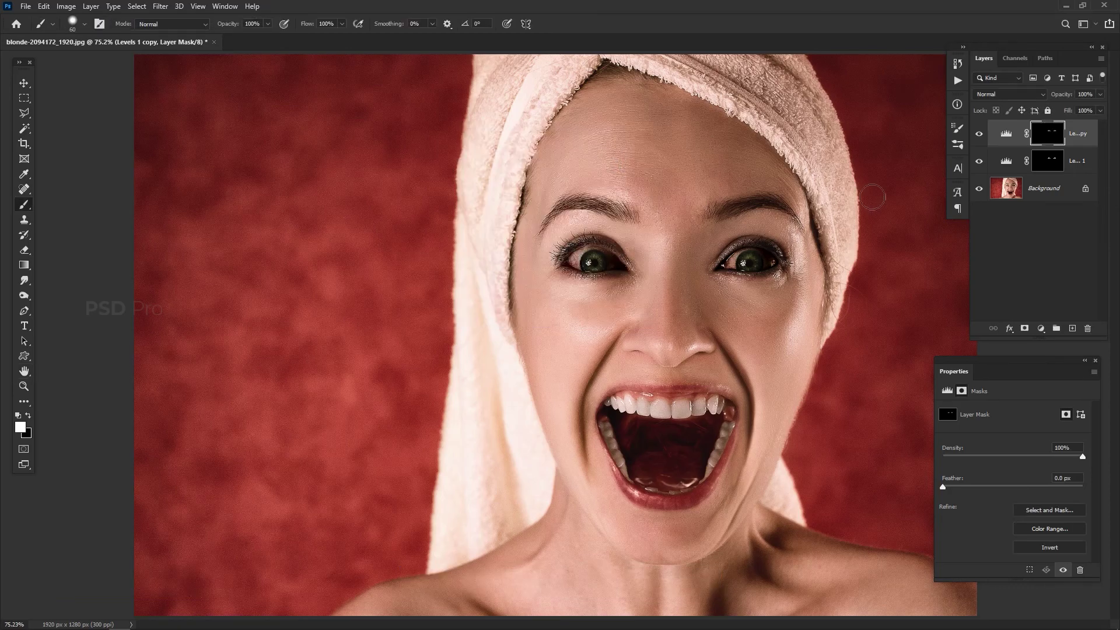
Step: Compare the eyes with the copied Levels layer hidden and shown, and open its Levels settings
{"action": "left_click", "coordinate": [980, 136]}
{"action": "left_click", "coordinate": [980, 137]}
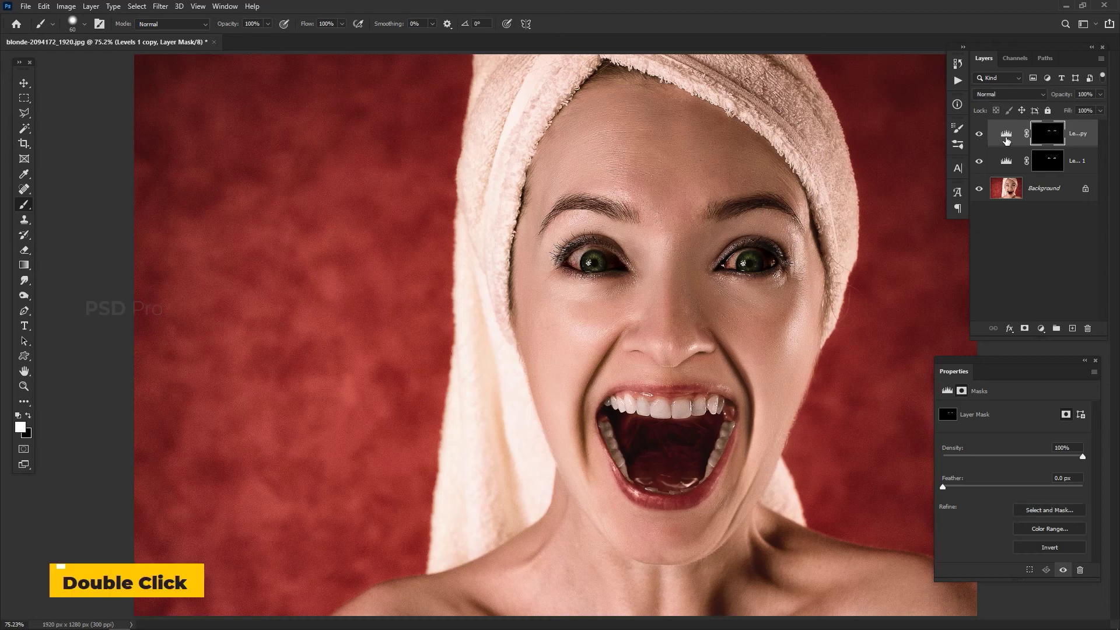
{"action": "double_click", "coordinate": [1006, 138]}
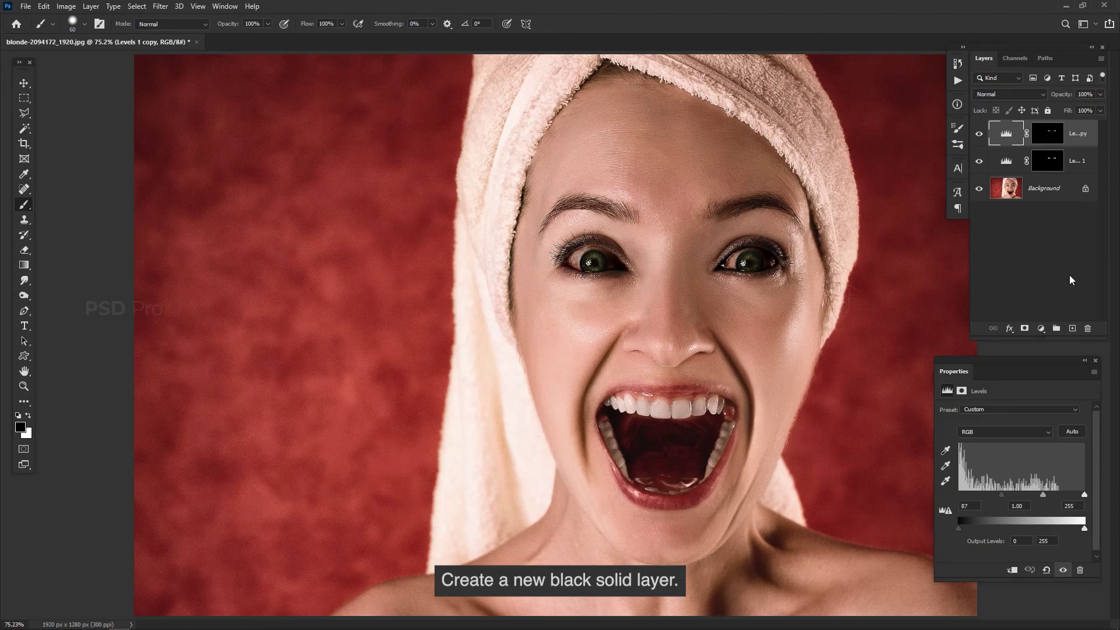
Step: Add a Solid Color fill layer in black (000000) above the Levels layers
{"action": "left_click", "coordinate": [1040, 328]}
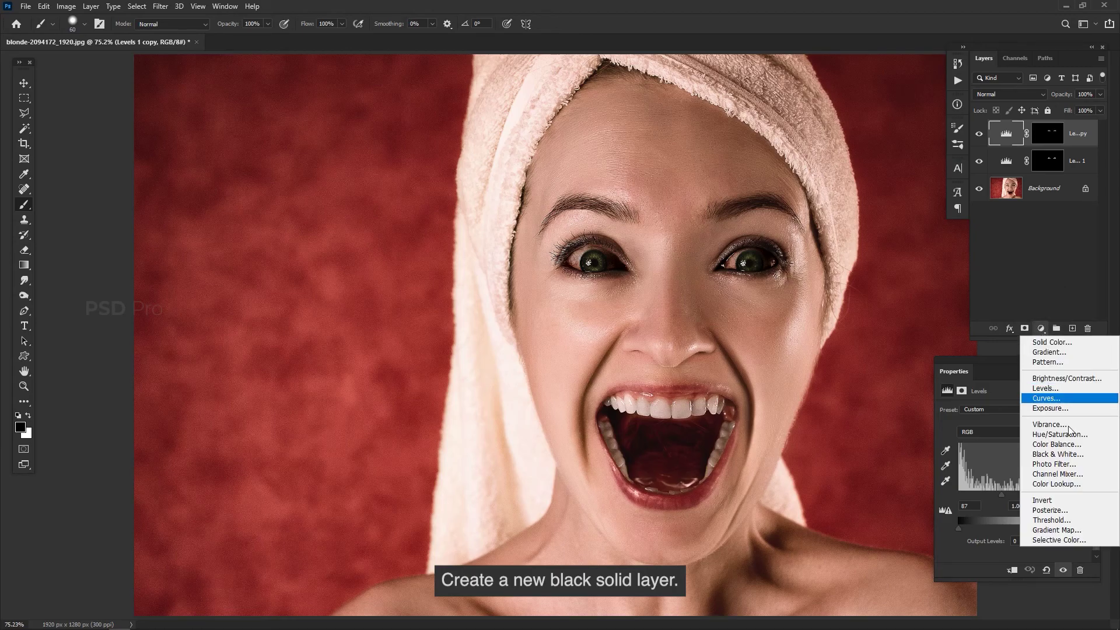
{"action": "left_click", "coordinate": [1053, 342]}
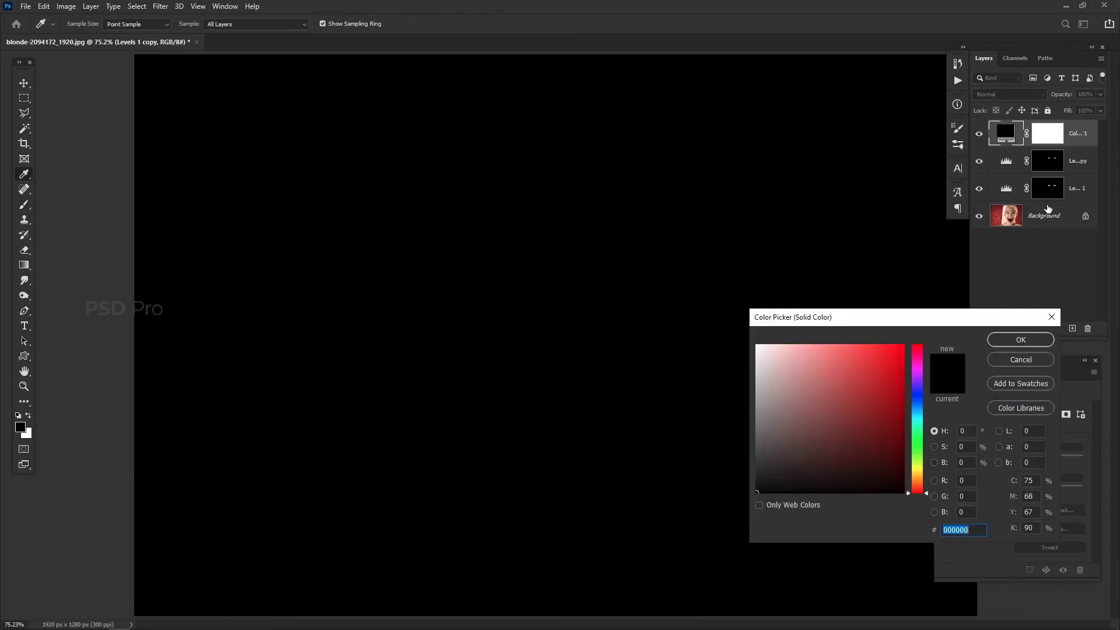
{"action": "left_click_drag", "start_coordinate": [784, 461], "coordinate": [714, 525]}
{"action": "left_click", "coordinate": [1009, 339]}
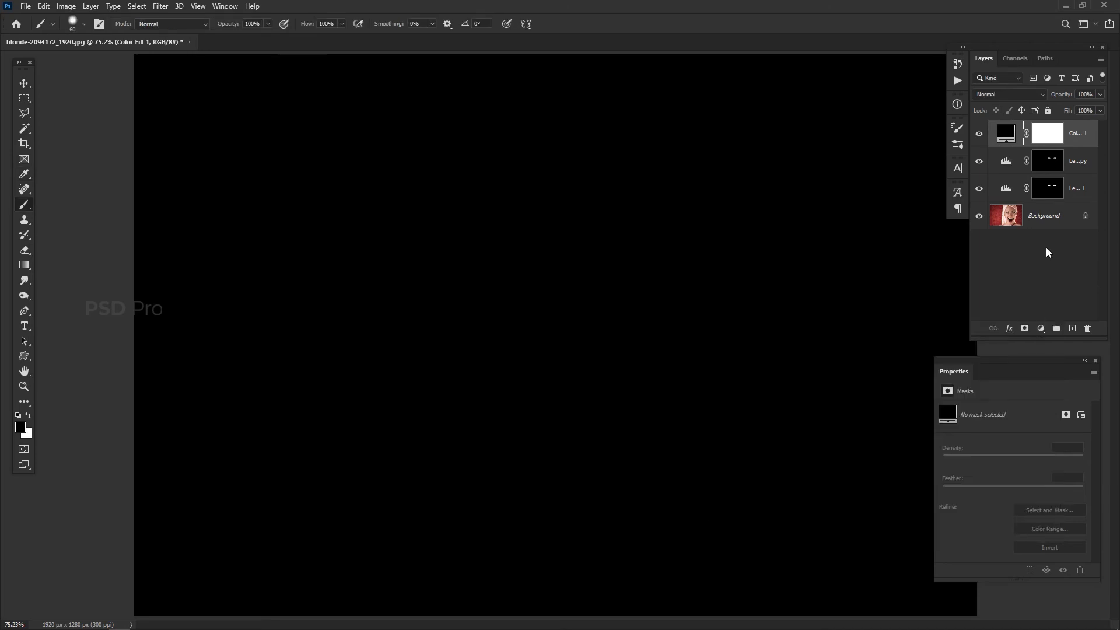
Step: Replace the black Color Fill layer's mask with a copy of the original Levels layer's mask, and compare the eyes with the fill hidden and shown
{"action": "left_click", "coordinate": [1045, 191]}
{"action": "left_click_drag", "start_coordinate": [1050, 197], "coordinate": [1048, 134]}
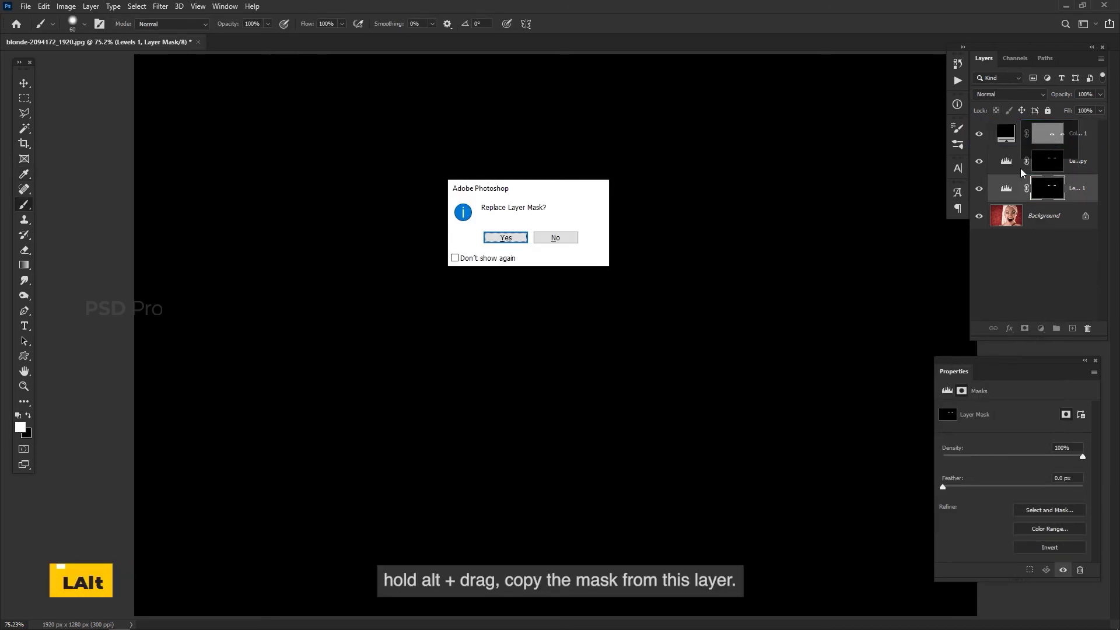
{"action": "left_click", "coordinate": [507, 237]}
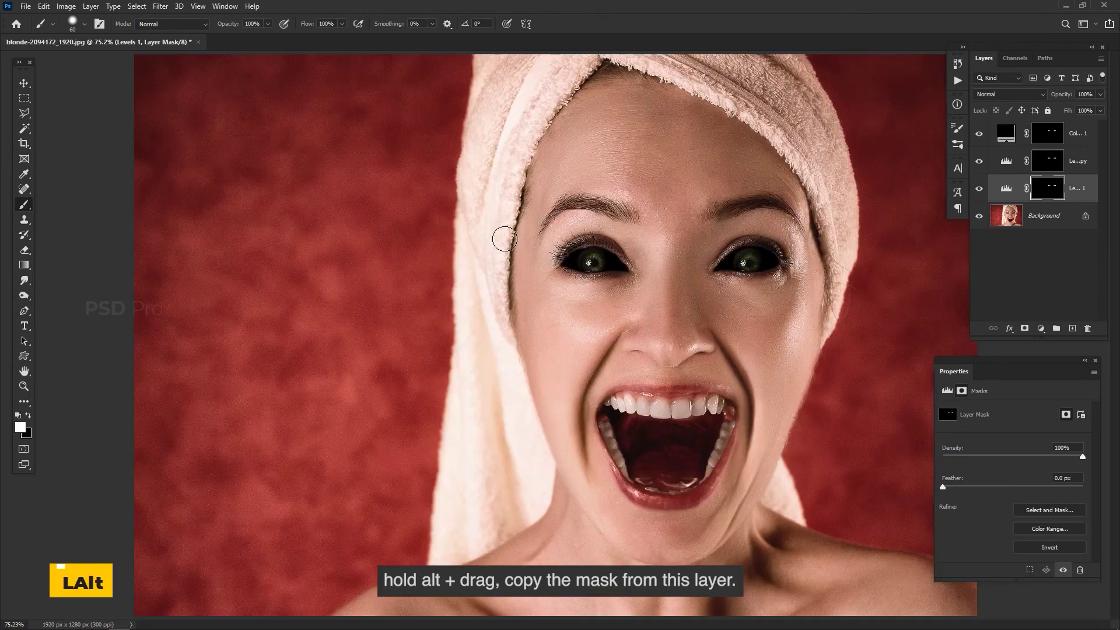
{"action": "left_click", "coordinate": [979, 135]}
{"action": "left_click", "coordinate": [979, 135]}
{"action": "left_click", "coordinate": [979, 135]}
{"action": "left_click", "coordinate": [979, 135]}
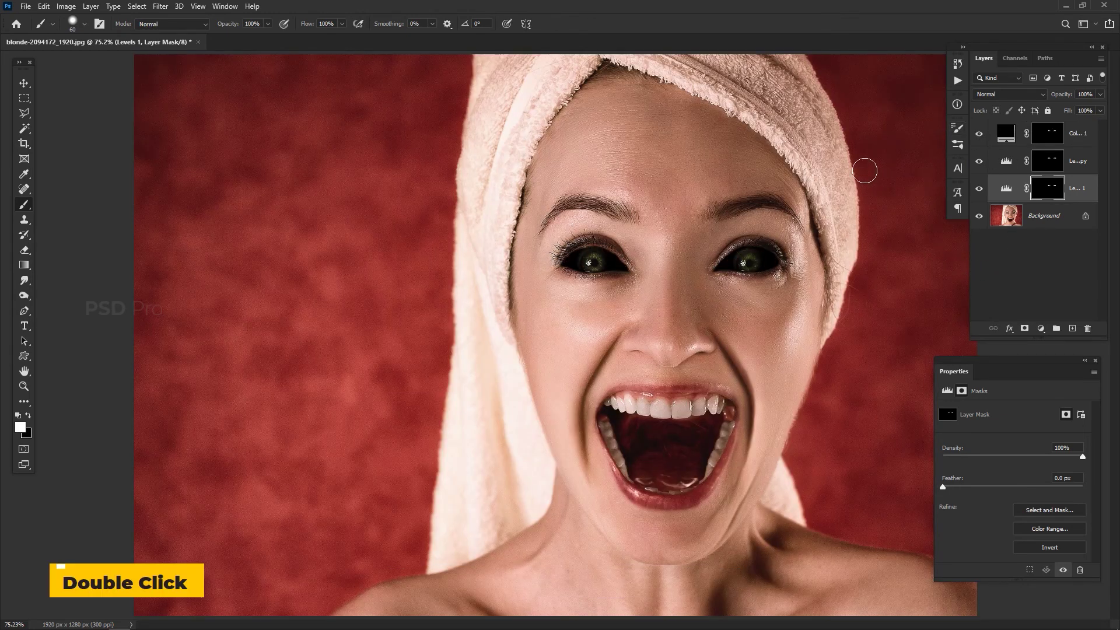
Step: Feather the Color Fill layer's mask by 2.9 px
{"action": "key", "text": "ctrl+equal"}
{"action": "key", "text": "ctrl+equal"}
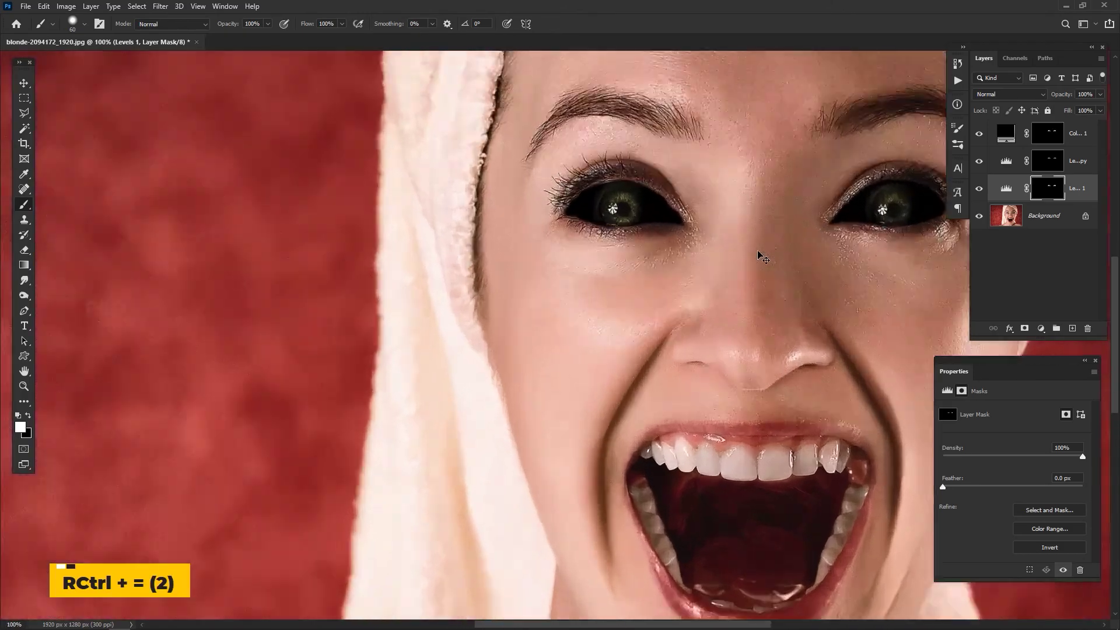
{"action": "key", "text": "space"}
{"action": "left_click_drag", "start_coordinate": [630, 266], "coordinate": [481, 360]}
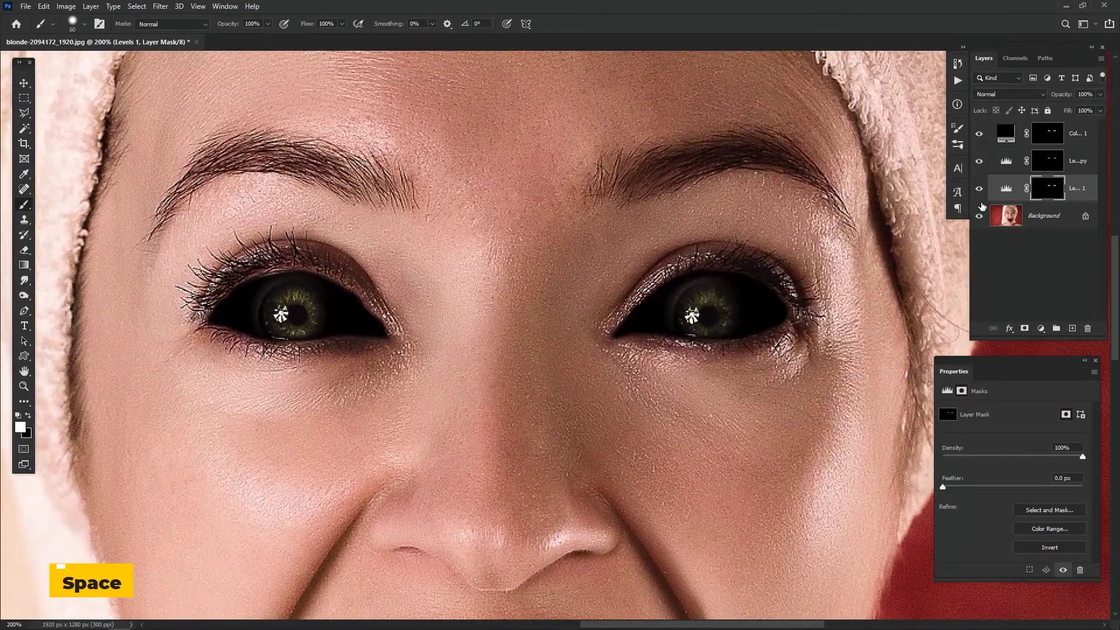
{"action": "left_click", "coordinate": [1045, 139]}
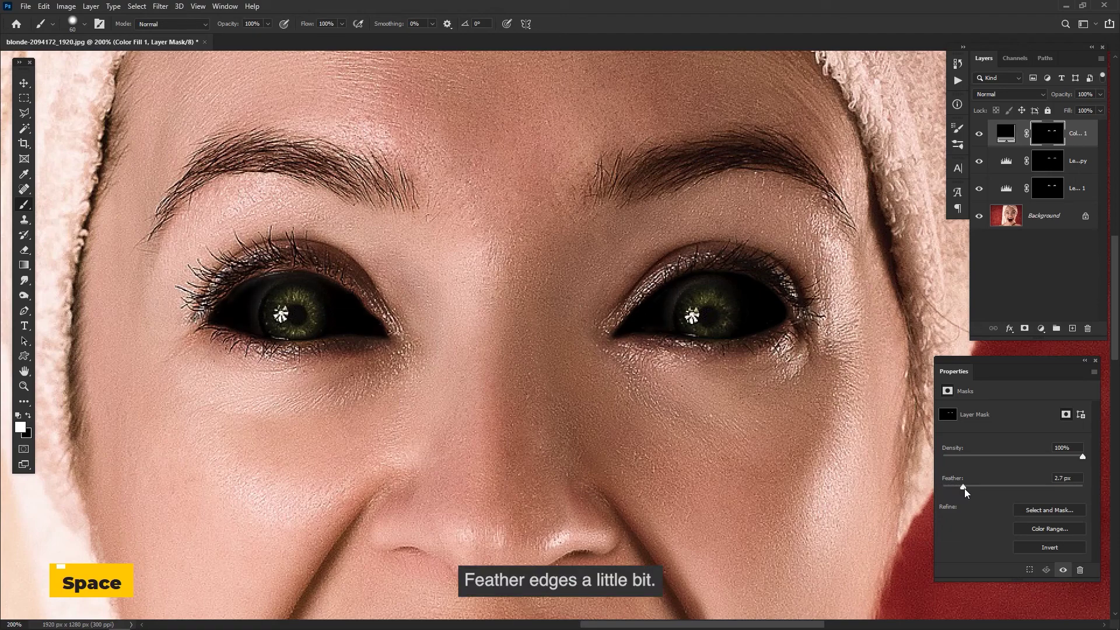
{"action": "left_click_drag", "start_coordinate": [966, 493], "coordinate": [966, 491]}
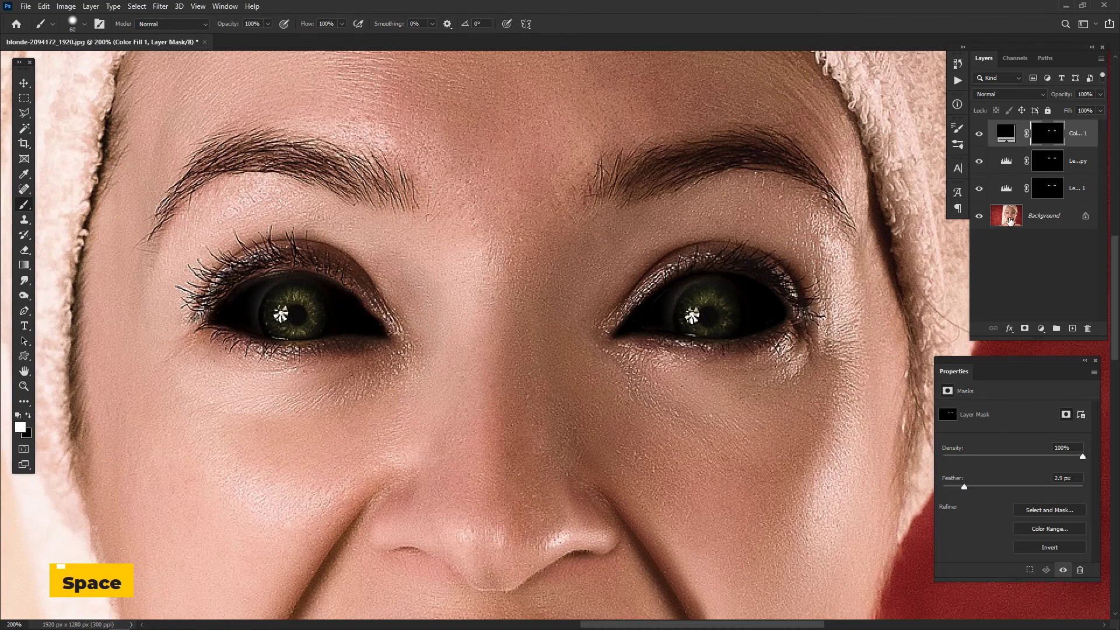
Step: Add a Curves adjustment layer above the Color Fill layer and invert its mask to black
{"action": "left_click", "coordinate": [1067, 146]}
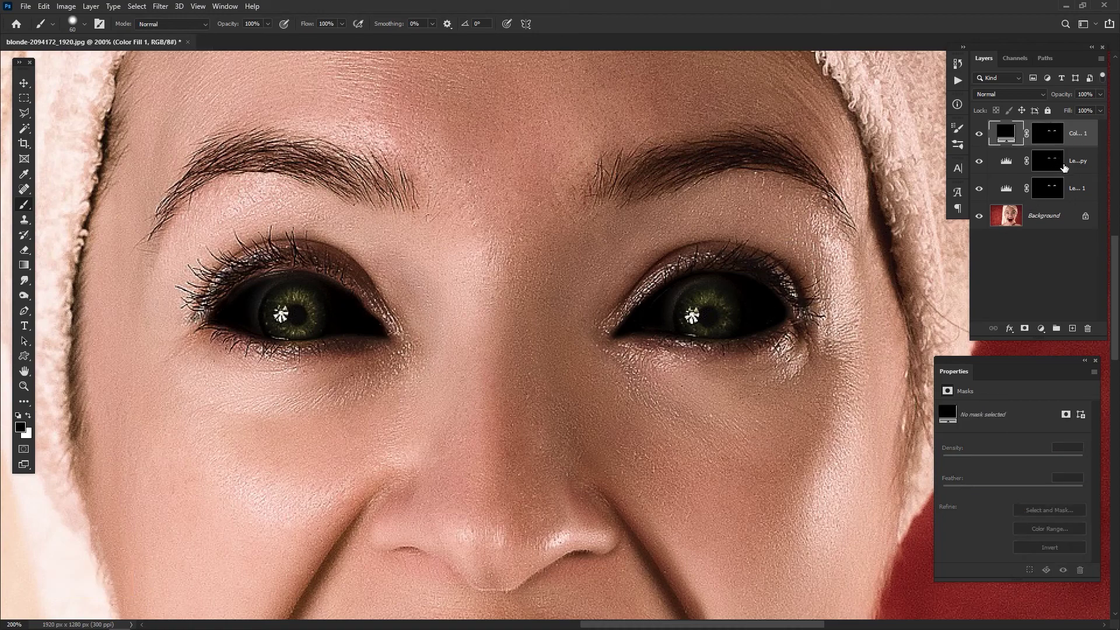
{"action": "left_click", "coordinate": [1042, 329]}
{"action": "left_click", "coordinate": [1046, 397]}
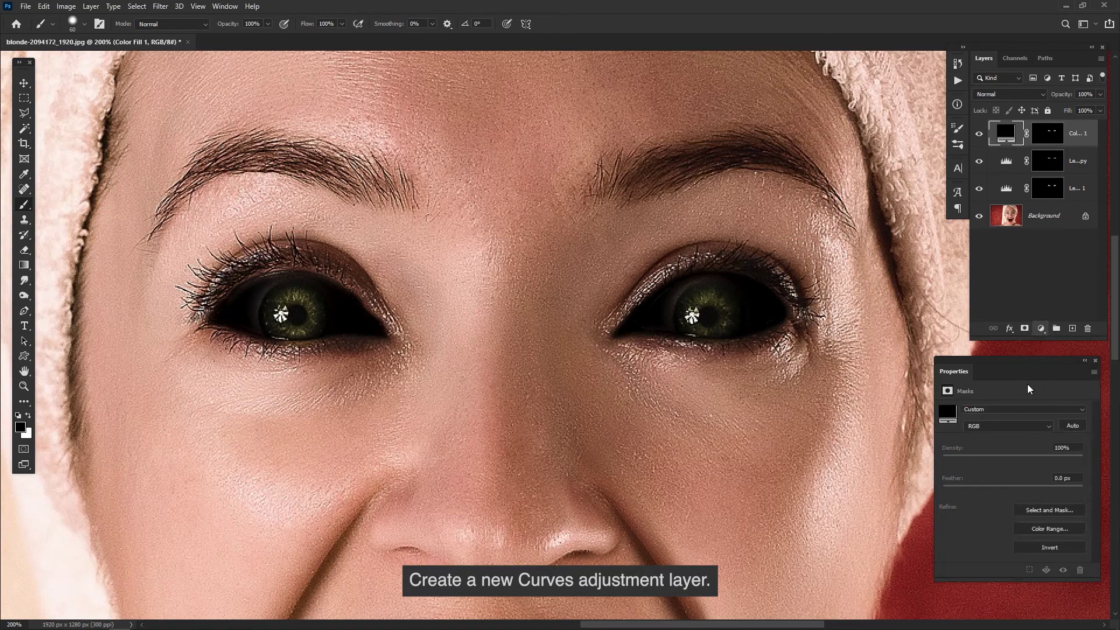
{"action": "left_click", "coordinate": [1053, 144]}
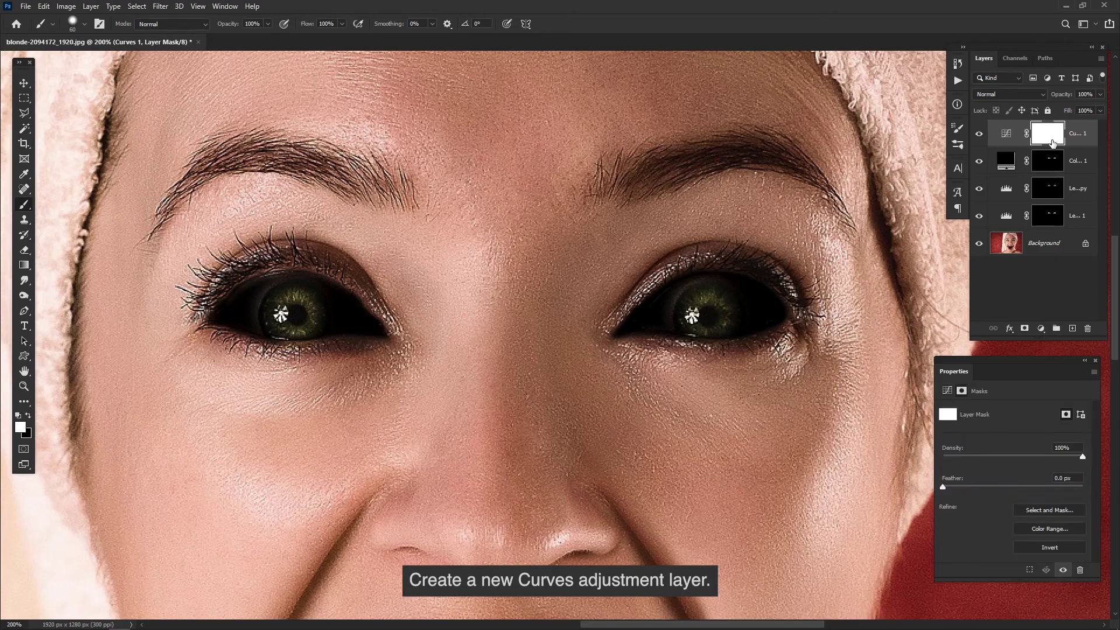
{"action": "left_click", "coordinate": [1038, 550]}
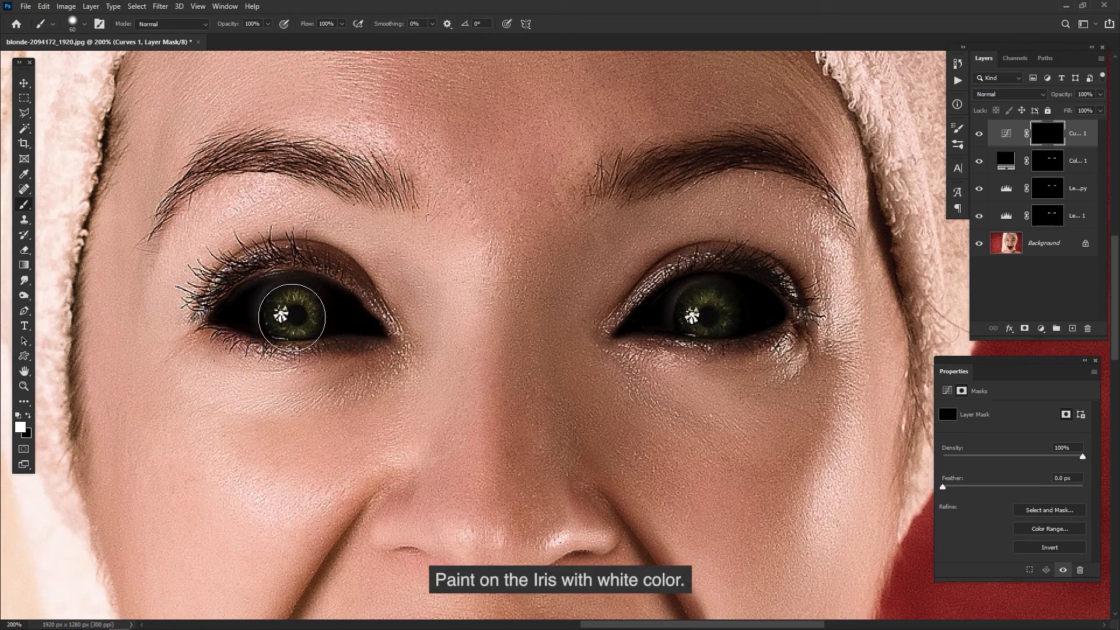
Step: Paint both irises in white on the Curves layer's mask, and check the painted spots in the mask view
{"action": "left_click", "coordinate": [297, 318]}
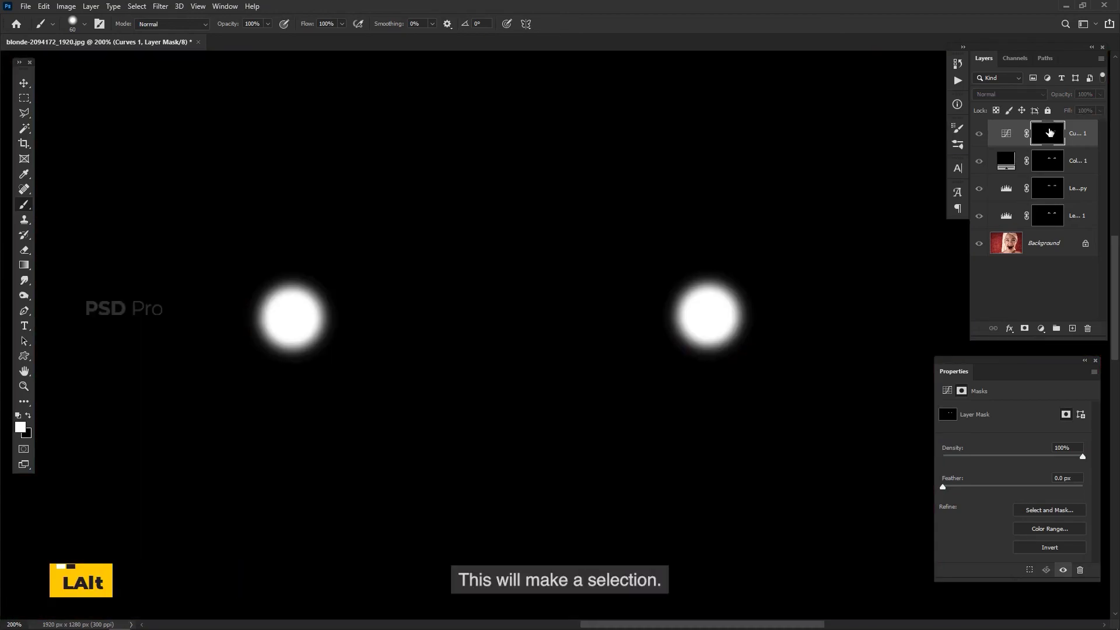
{"action": "left_click", "coordinate": [1050, 133], "text": "alt"}
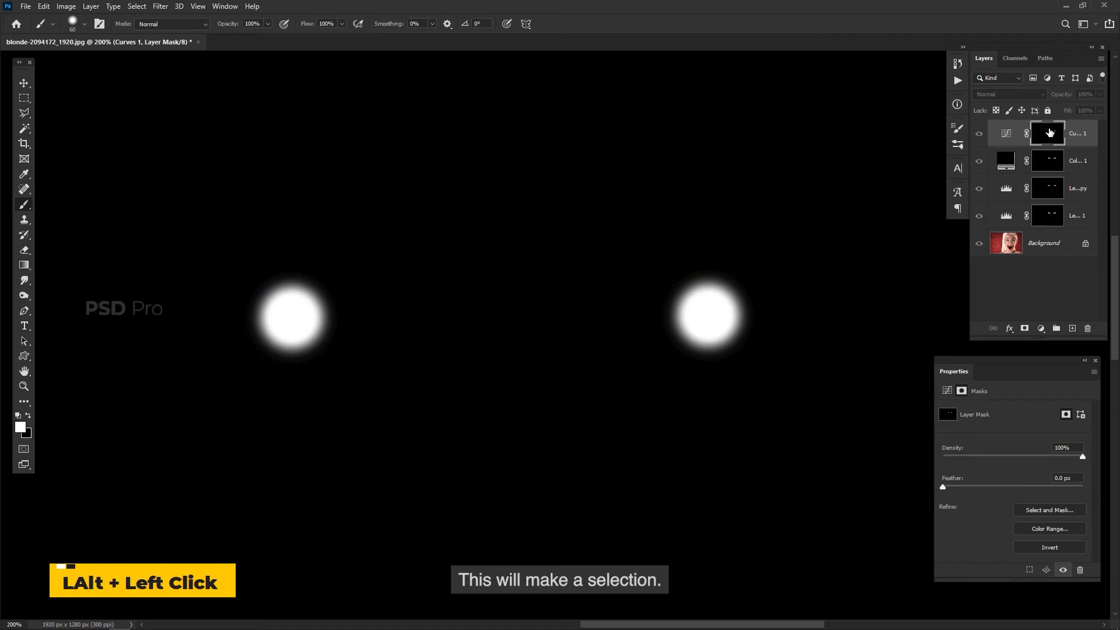
{"action": "left_click", "coordinate": [1050, 133], "text": "alt"}
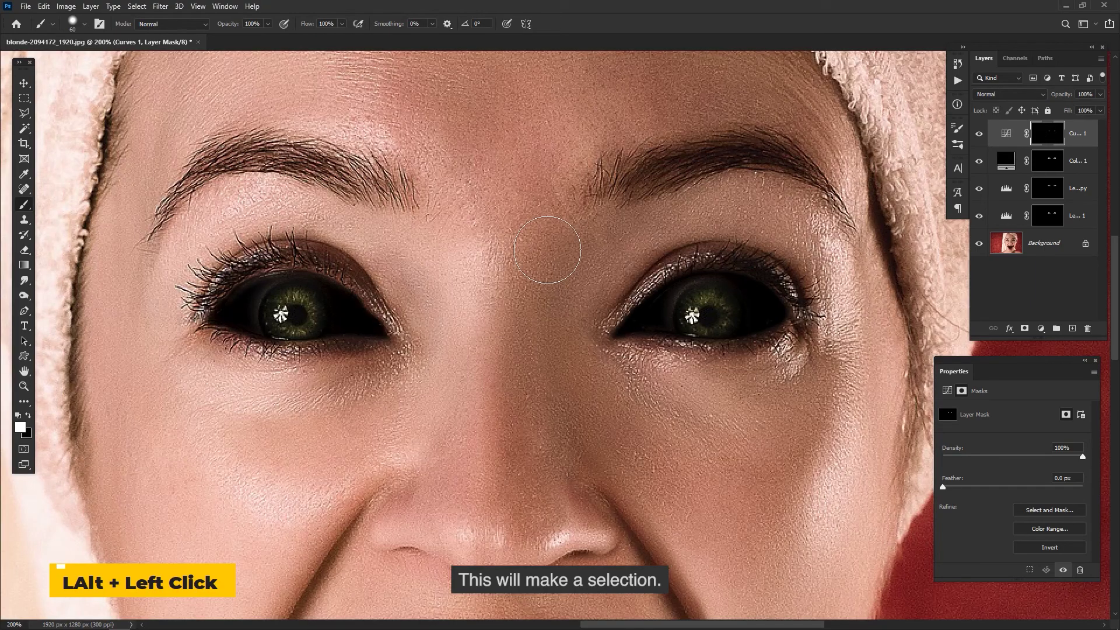
Step: Darken the irises with the Curves layer, anchoring the highlights and pulling the shadow part of the RGB curve strongly down
{"action": "double_click", "coordinate": [1006, 139]}
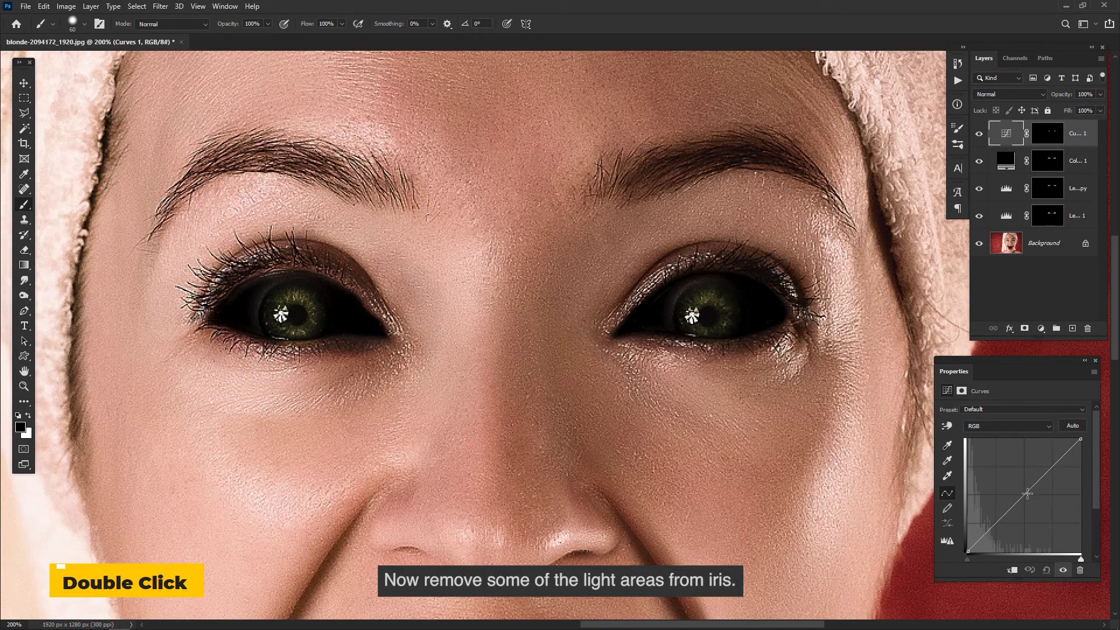
{"action": "left_click", "coordinate": [1051, 468]}
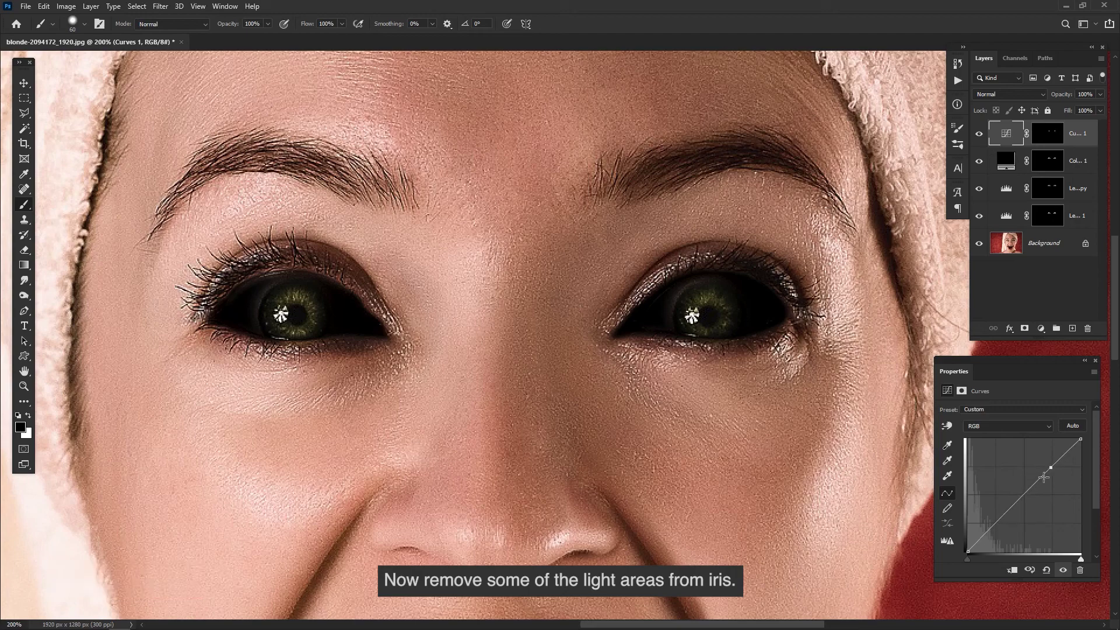
{"action": "left_click_drag", "start_coordinate": [1001, 518], "coordinate": [1013, 528]}
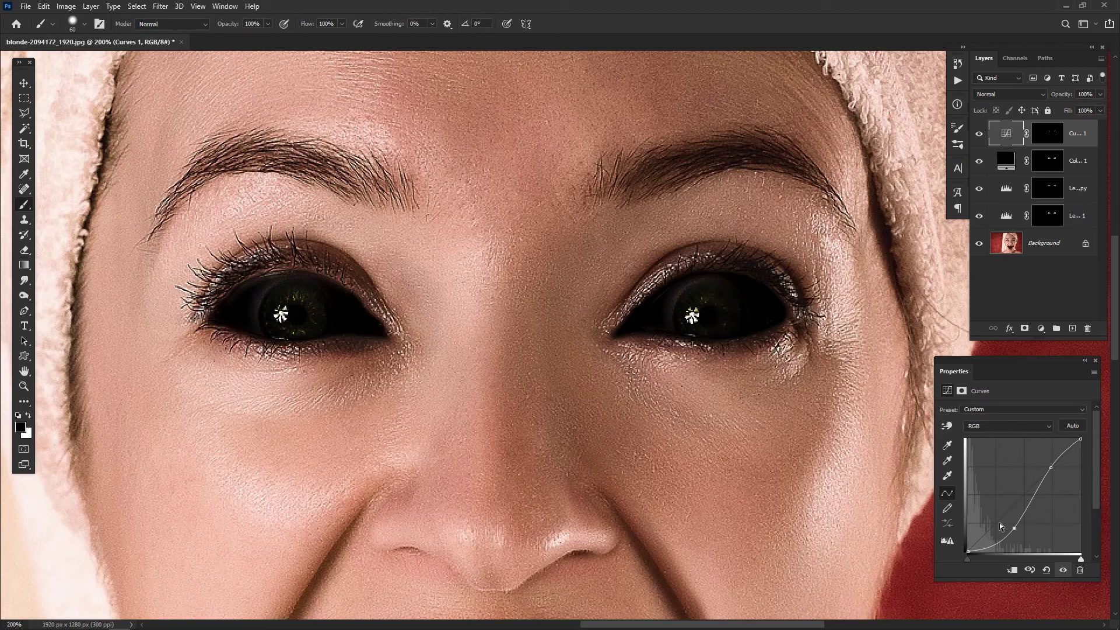
{"action": "left_click_drag", "start_coordinate": [1014, 528], "coordinate": [1019, 533]}
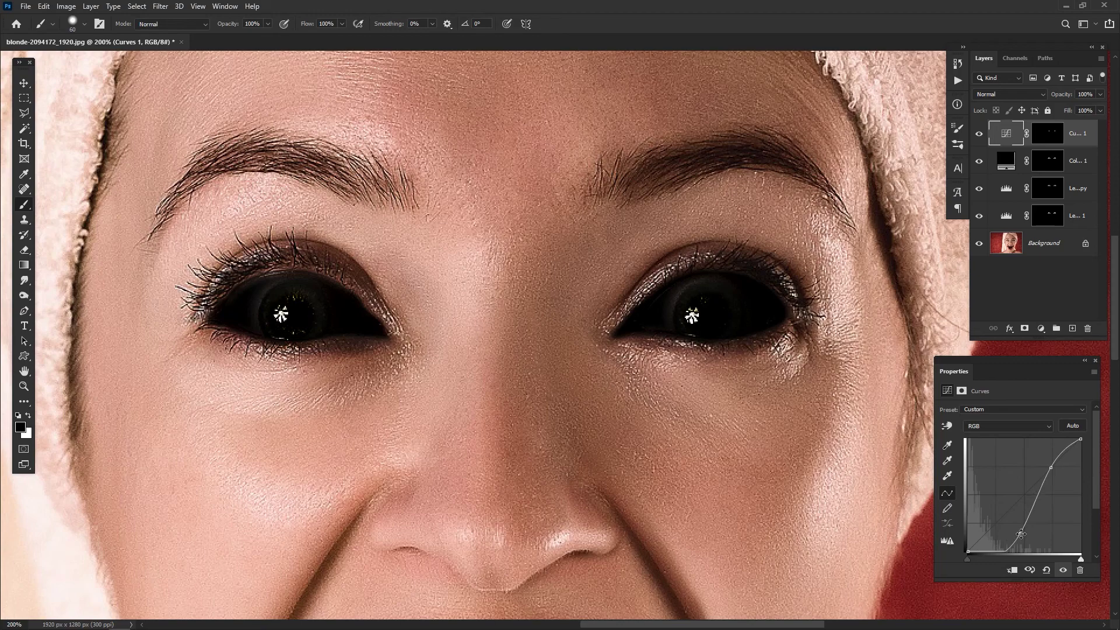
Step: Reduce the brush size to 20 and paint white on the Curves mask over the remaining light areas of both eyes
{"action": "left_click", "coordinate": [1048, 135]}
{"action": "key", "text": "bracketleft"}
{"action": "key", "text": "bracketleft"}
{"action": "key", "text": "bracketleft"}
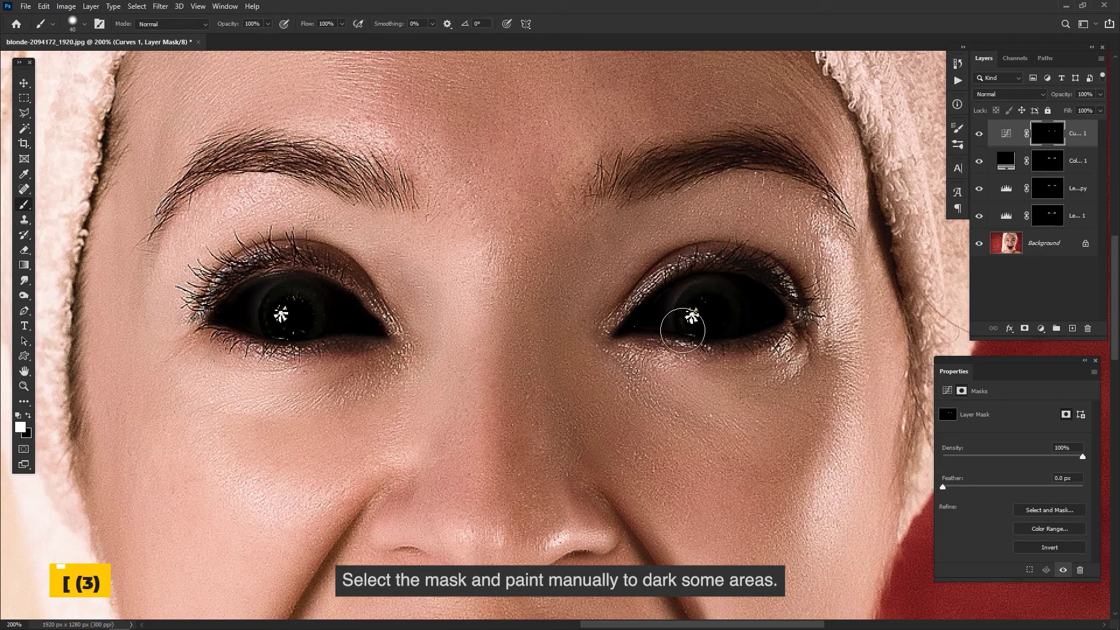
{"action": "key", "text": "bracketleft"}
{"action": "key", "text": "bracketleft"}
{"action": "key", "text": "bracketleft"}
{"action": "key", "text": "bracketleft"}
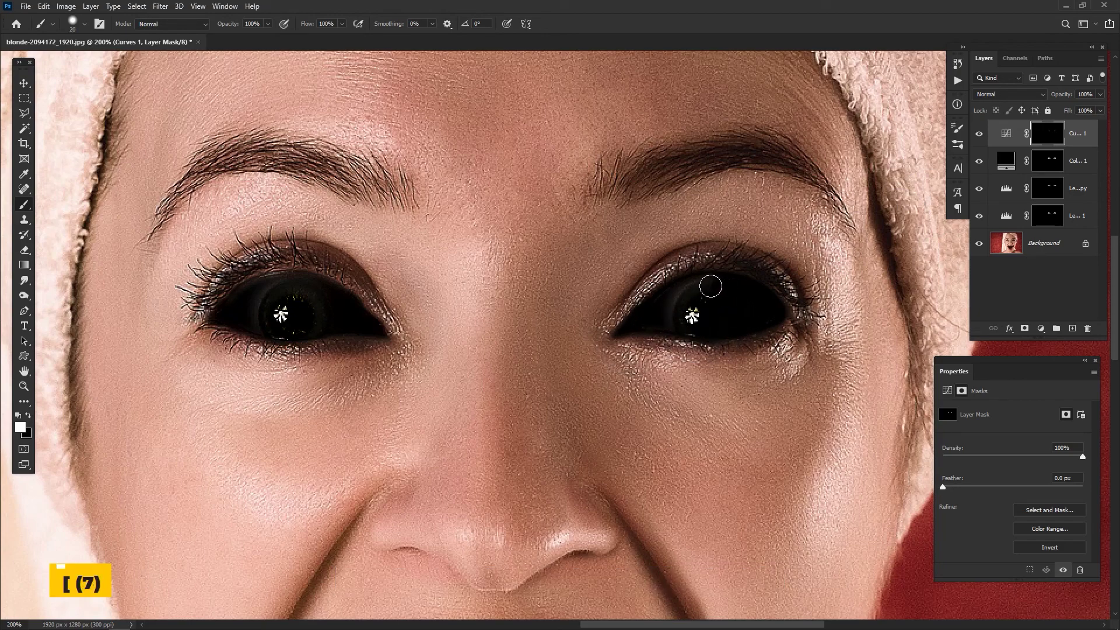
{"action": "mouse_move", "coordinate": [711, 286]}
{"action": "left_mouse_down"}
{"action": "mouse_move", "coordinate": [675, 300]}
{"action": "mouse_move", "coordinate": [662, 320]}
{"action": "mouse_move", "coordinate": [690, 337]}
{"action": "mouse_move", "coordinate": [791, 324]}
{"action": "mouse_move", "coordinate": [721, 337]}
{"action": "mouse_move", "coordinate": [780, 315]}
{"action": "mouse_move", "coordinate": [733, 332]}
{"action": "mouse_move", "coordinate": [623, 331]}
{"action": "left_mouse_up"}
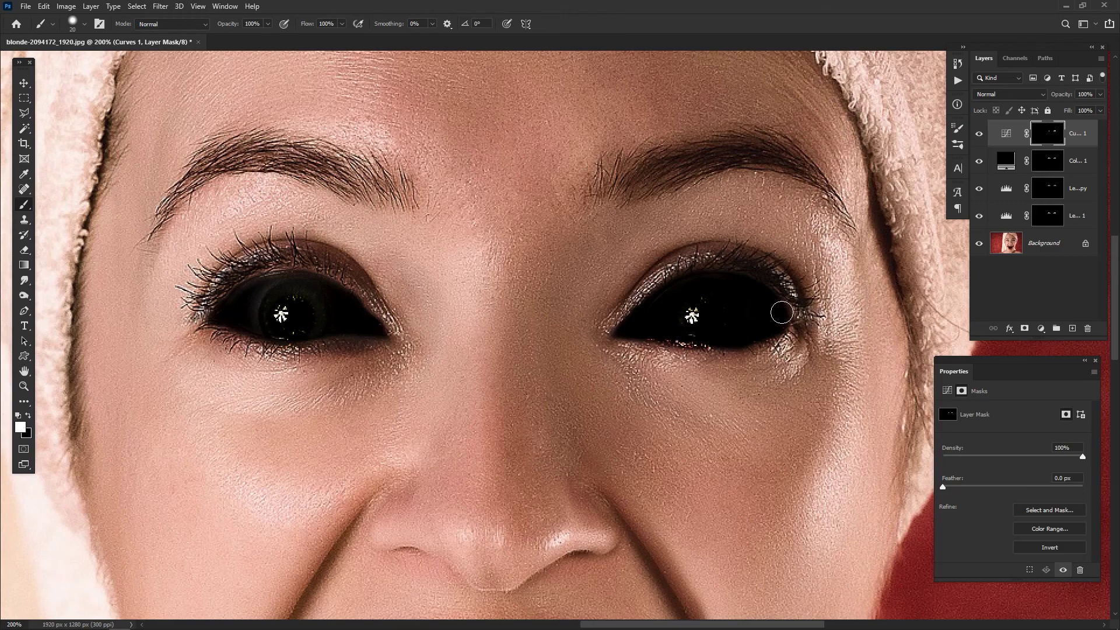
{"action": "mouse_move", "coordinate": [780, 309]}
{"action": "left_mouse_down"}
{"action": "mouse_move", "coordinate": [753, 289]}
{"action": "mouse_move", "coordinate": [693, 281]}
{"action": "mouse_move", "coordinate": [749, 278]}
{"action": "mouse_move", "coordinate": [784, 308]}
{"action": "left_mouse_up"}
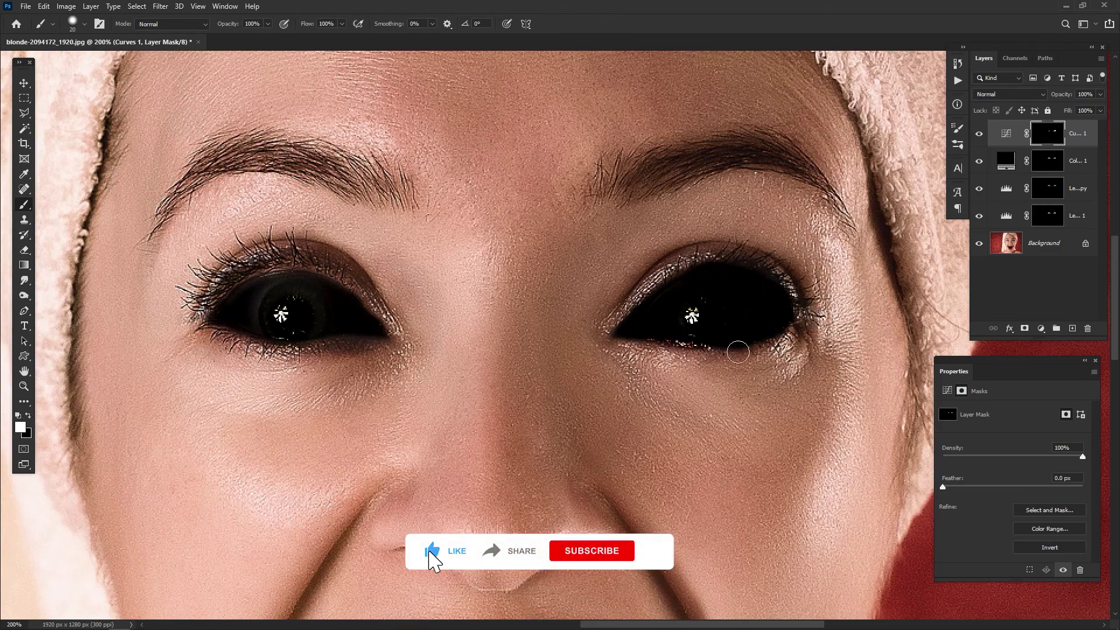
{"action": "mouse_move", "coordinate": [285, 337]}
{"action": "left_mouse_down"}
{"action": "mouse_move", "coordinate": [381, 334]}
{"action": "mouse_move", "coordinate": [342, 295]}
{"action": "mouse_move", "coordinate": [291, 277]}
{"action": "mouse_move", "coordinate": [245, 288]}
{"action": "mouse_move", "coordinate": [220, 313]}
{"action": "mouse_move", "coordinate": [258, 331]}
{"action": "mouse_move", "coordinate": [355, 331]}
{"action": "mouse_move", "coordinate": [311, 325]}
{"action": "mouse_move", "coordinate": [323, 328]}
{"action": "mouse_move", "coordinate": [326, 314]}
{"action": "mouse_move", "coordinate": [318, 296]}
{"action": "mouse_move", "coordinate": [273, 281]}
{"action": "mouse_move", "coordinate": [252, 301]}
{"action": "mouse_move", "coordinate": [253, 325]}
{"action": "mouse_move", "coordinate": [274, 284]}
{"action": "mouse_move", "coordinate": [251, 311]}
{"action": "mouse_move", "coordinate": [265, 322]}
{"action": "mouse_move", "coordinate": [403, 317]}
{"action": "left_mouse_up"}
{"action": "key", "text": "ctrl+0"}
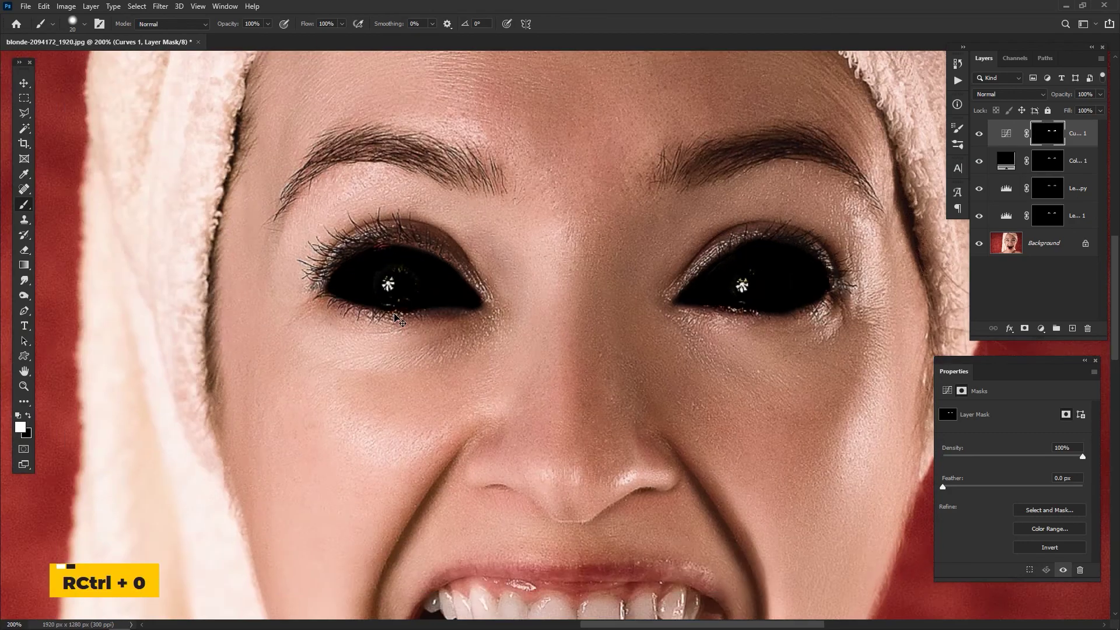
Step: Check the two Levels layers' effect by toggling their visibility, and duplicate the blurred Levels copy twice to deepen the shadow around the eyes
{"action": "left_click", "coordinate": [1047, 222]}
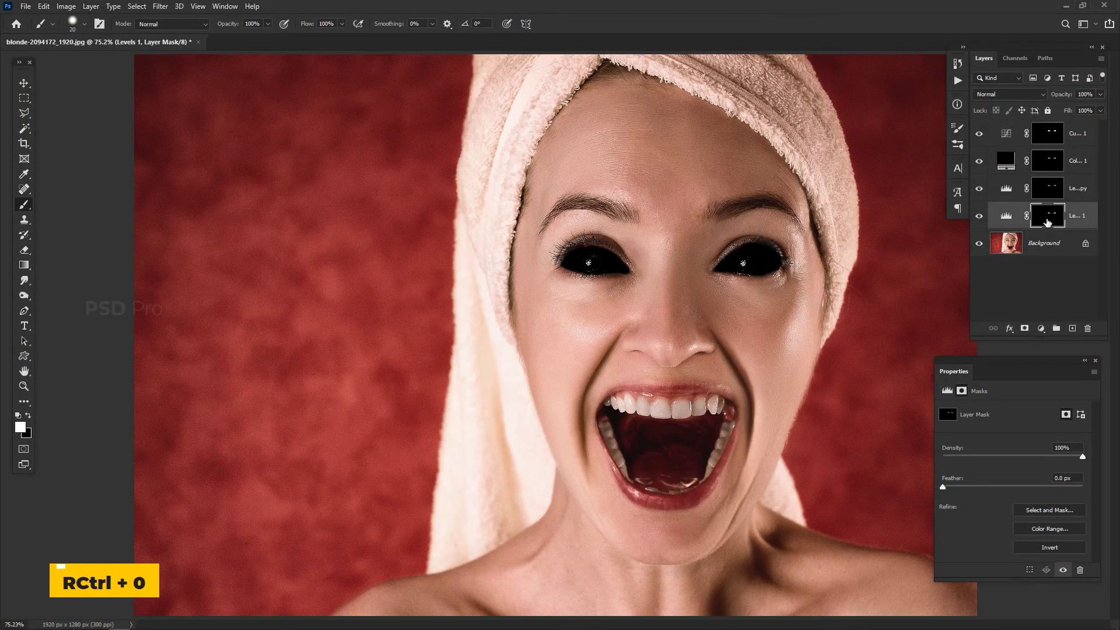
{"action": "double_click", "coordinate": [980, 217]}
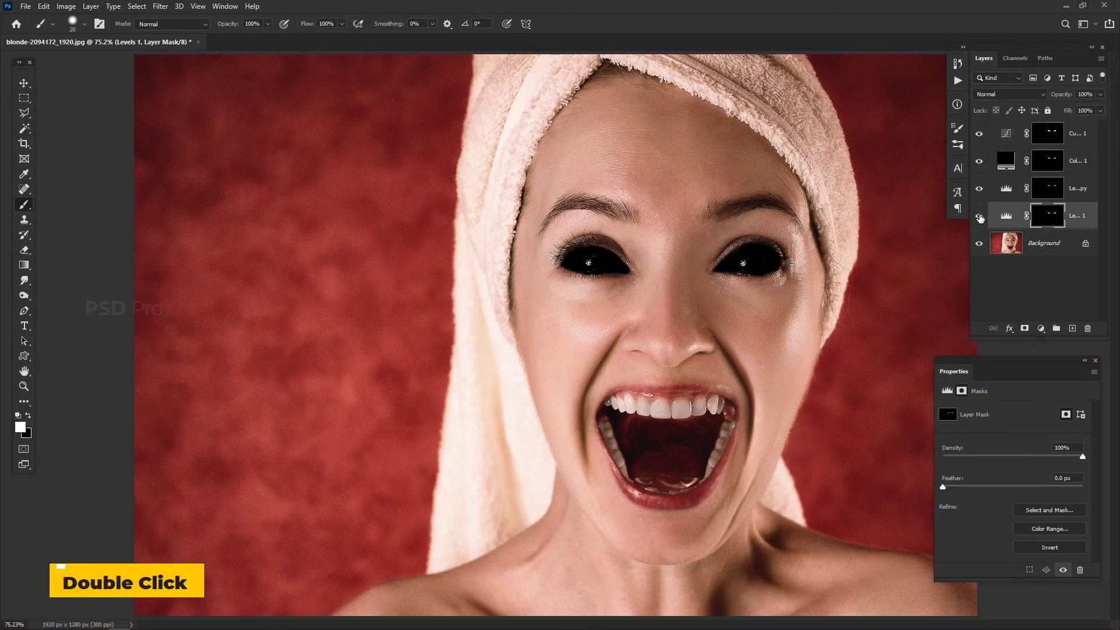
{"action": "left_click", "coordinate": [979, 189]}
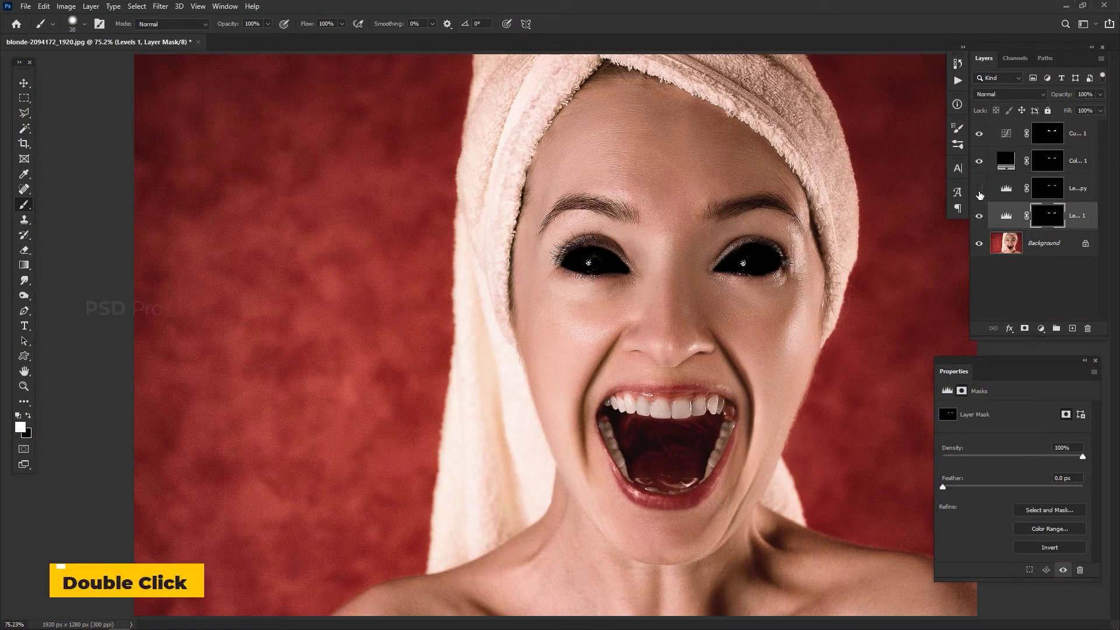
{"action": "left_click", "coordinate": [1064, 190]}
{"action": "key", "text": "ctrl+j"}
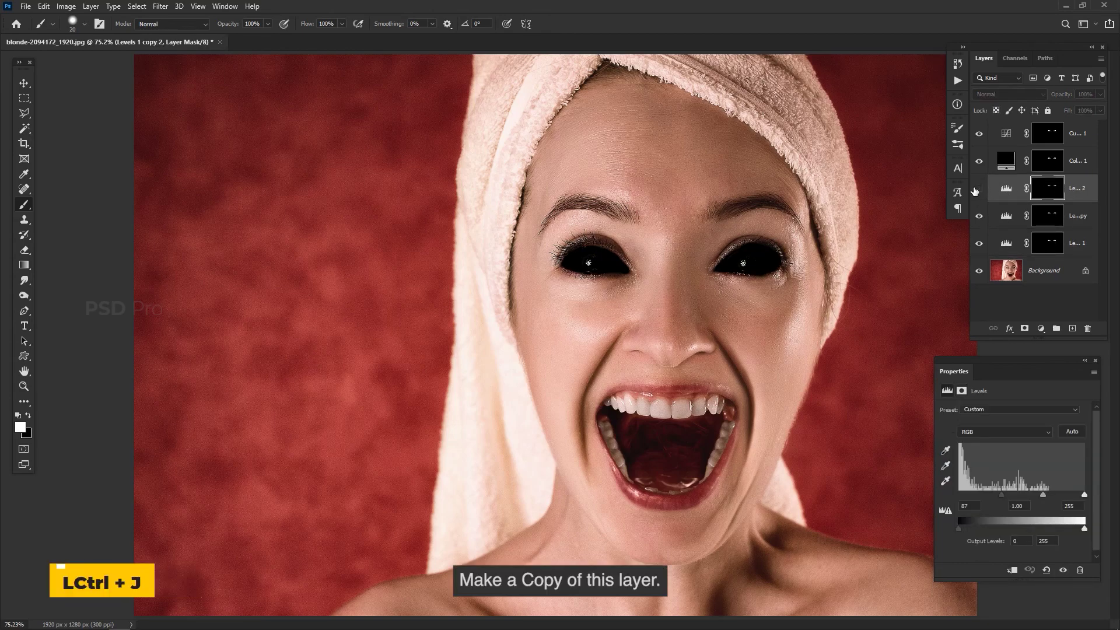
{"action": "double_click", "coordinate": [1007, 193]}
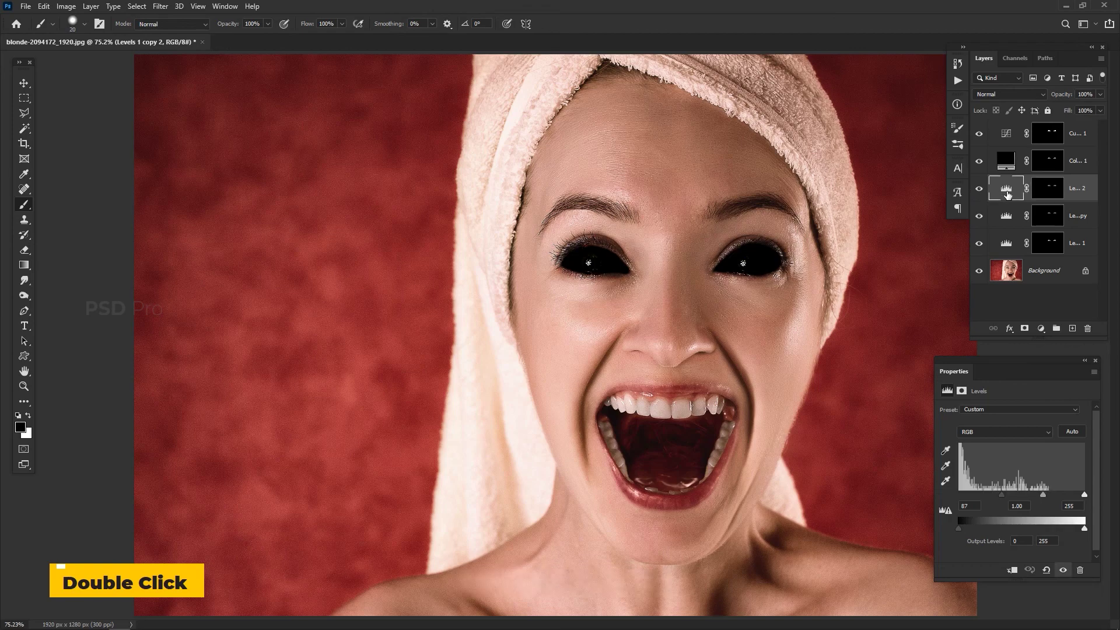
{"action": "left_click", "coordinate": [1050, 196]}
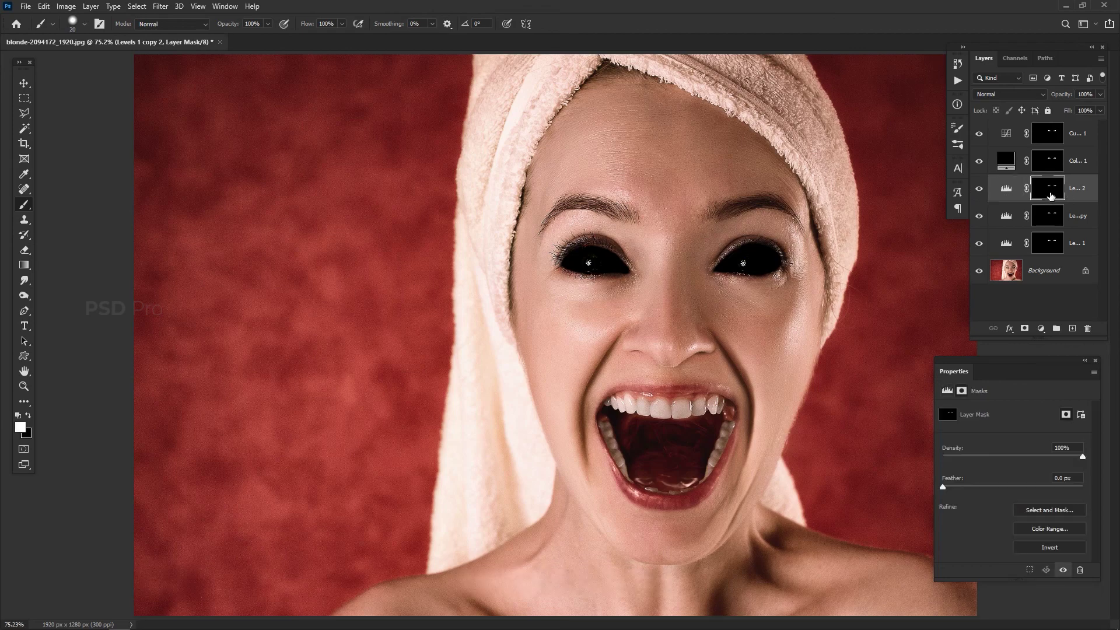
{"action": "key", "text": "ctrl+j"}
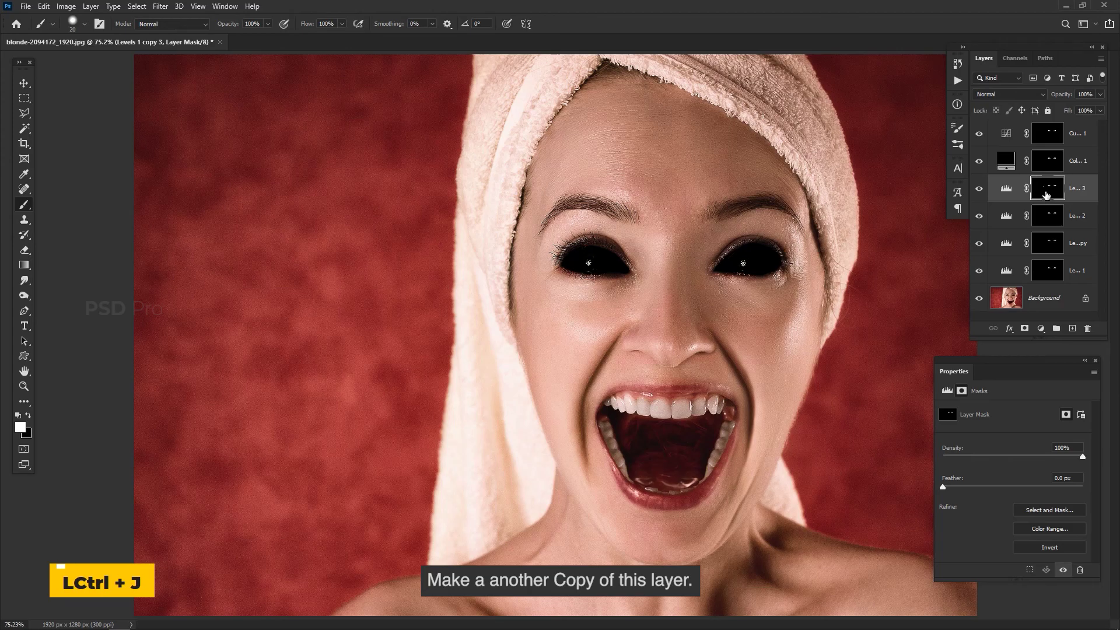
Step: Group all the adjustment and fill layers above the Background and name the group Eyes
{"action": "left_click", "coordinate": [29, 82]}
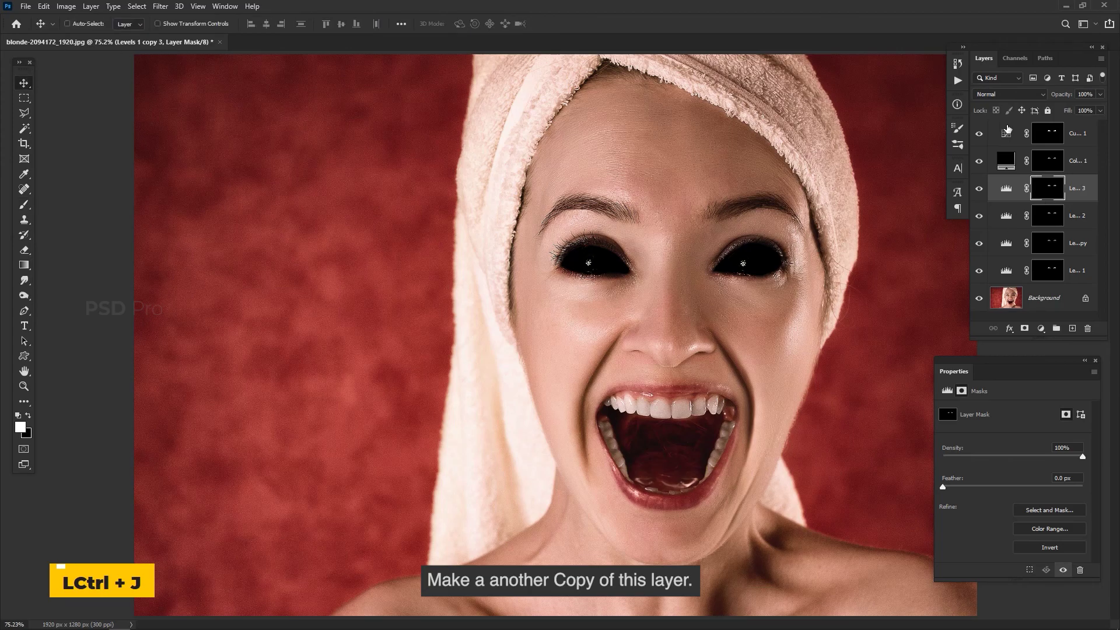
{"action": "left_click", "coordinate": [1076, 135]}
{"action": "left_click", "coordinate": [1072, 273], "text": "shift"}
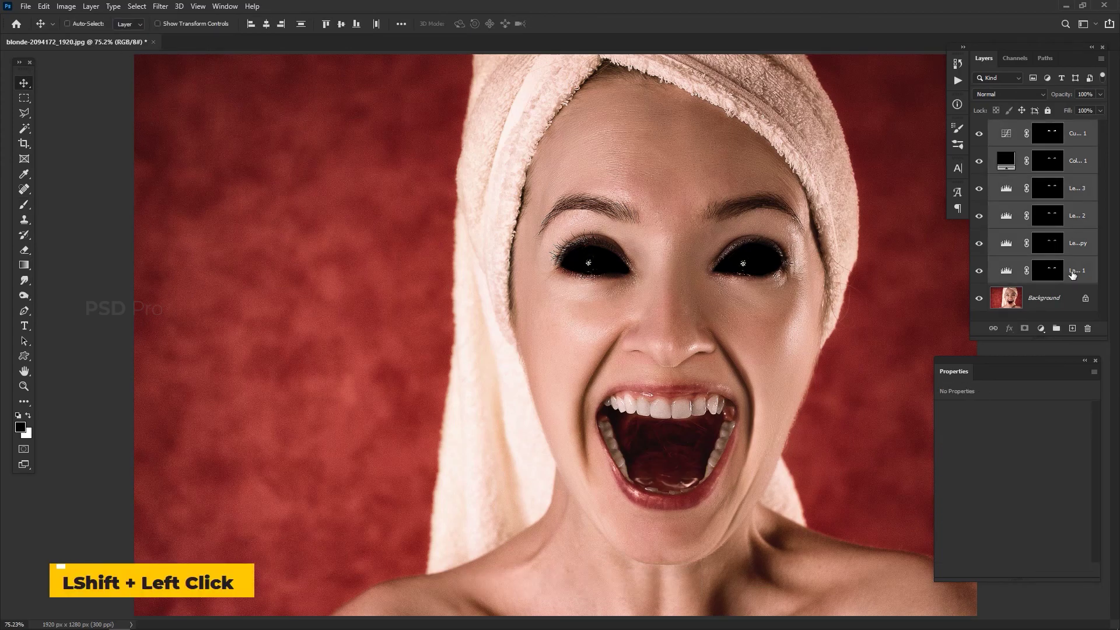
{"action": "key", "text": "ctrl+g"}
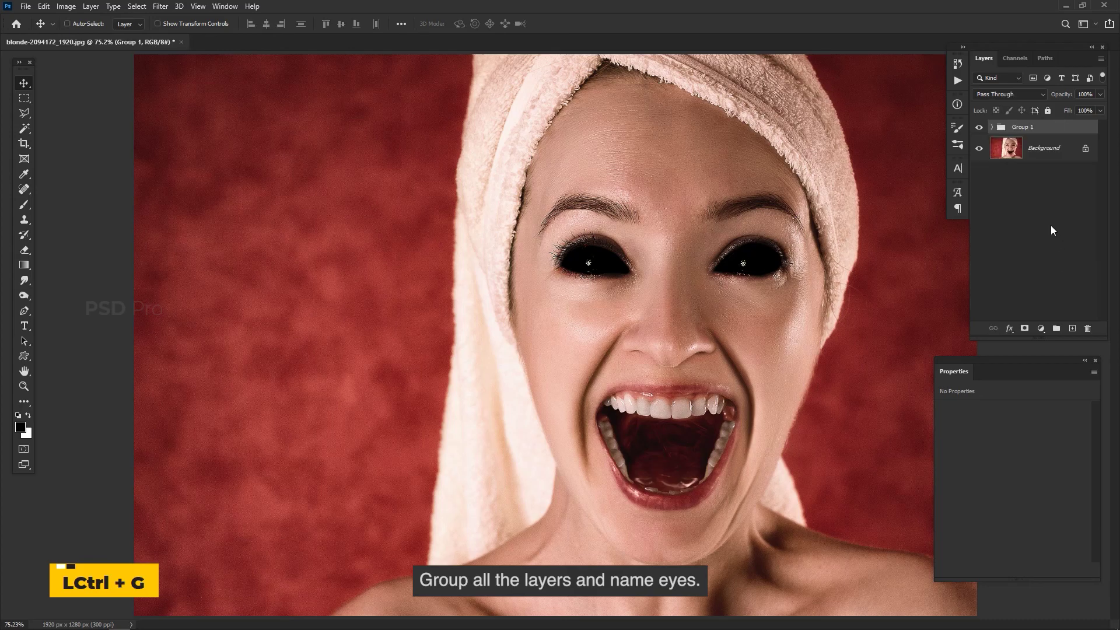
{"action": "double_click", "coordinate": [1022, 128]}
{"action": "type", "text": "E"}
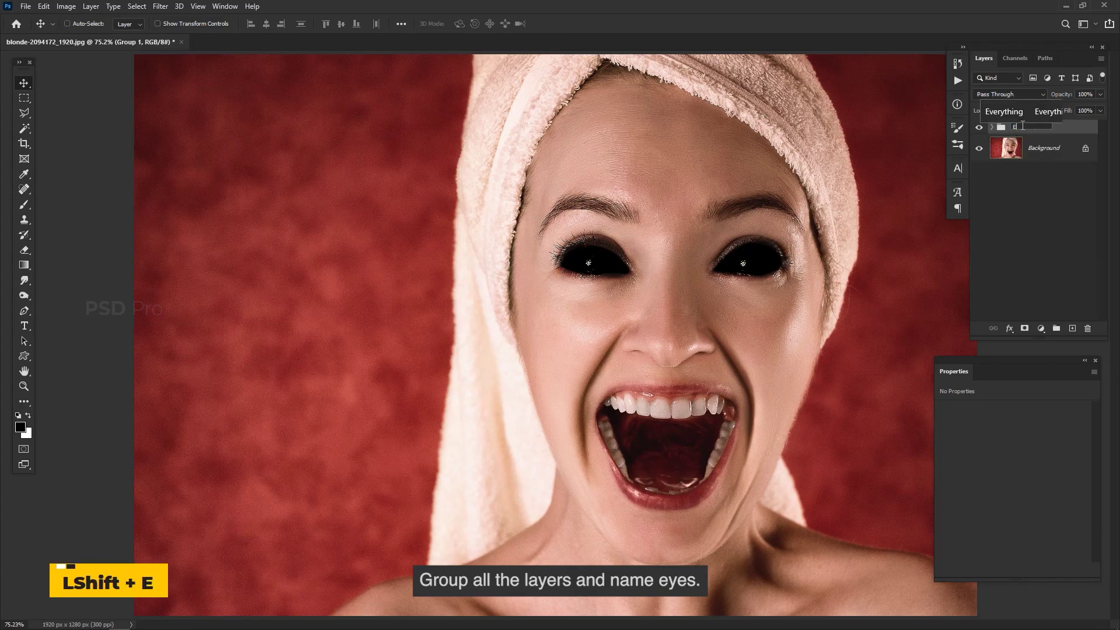
{"action": "type", "text": "yes"}
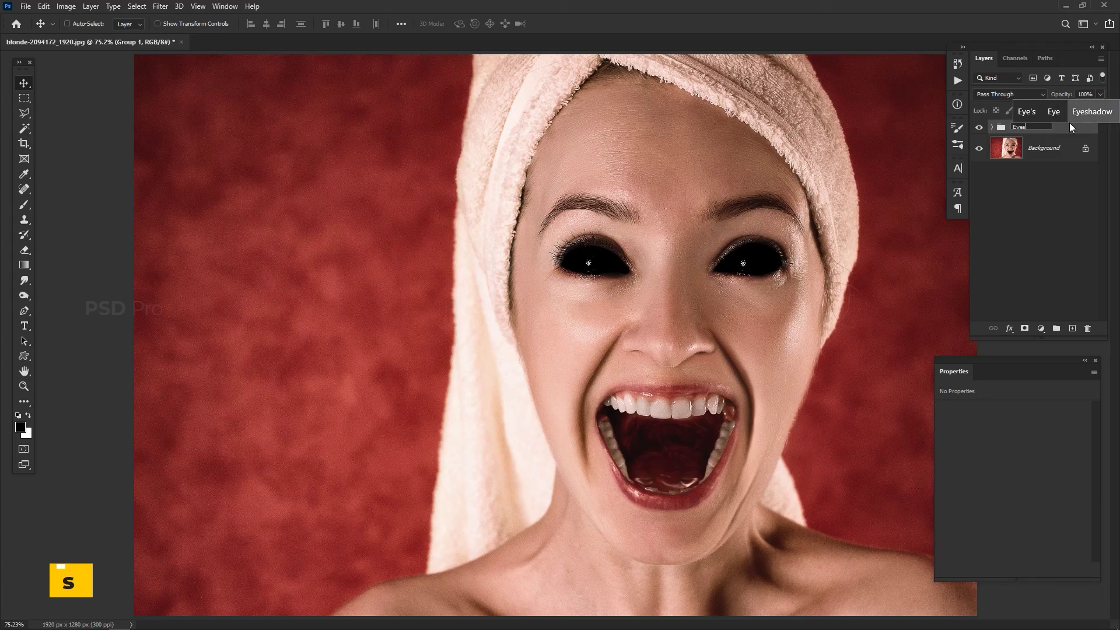
Step: Finish naming the group Eyes and toggle its visibility to compare the portrait with and without the eye effect
{"action": "left_click", "coordinate": [1069, 124]}
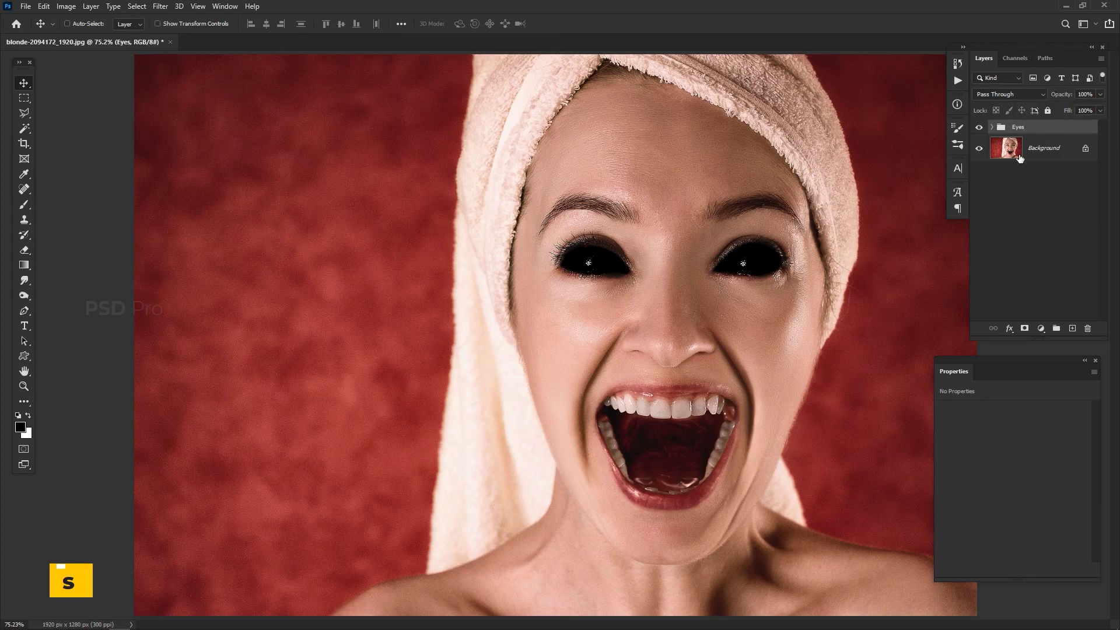
{"action": "left_click", "coordinate": [978, 128]}
{"action": "left_click", "coordinate": [978, 128]}
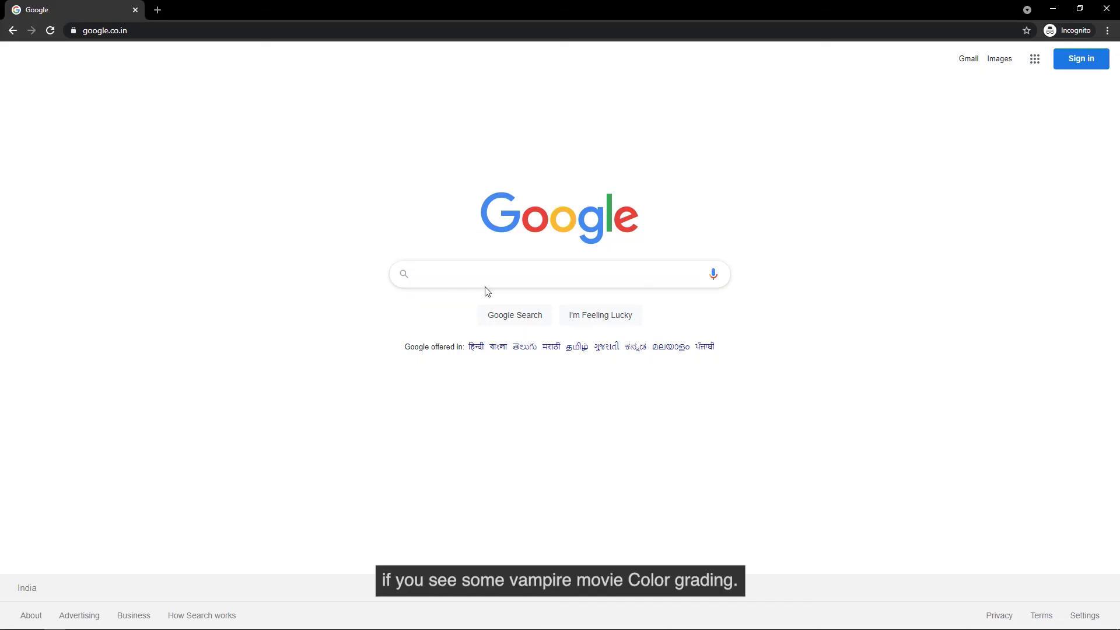
Step: Switch to the web browser and search Google for vampire, showing the image results
{"action": "left_click", "coordinate": [485, 283]}
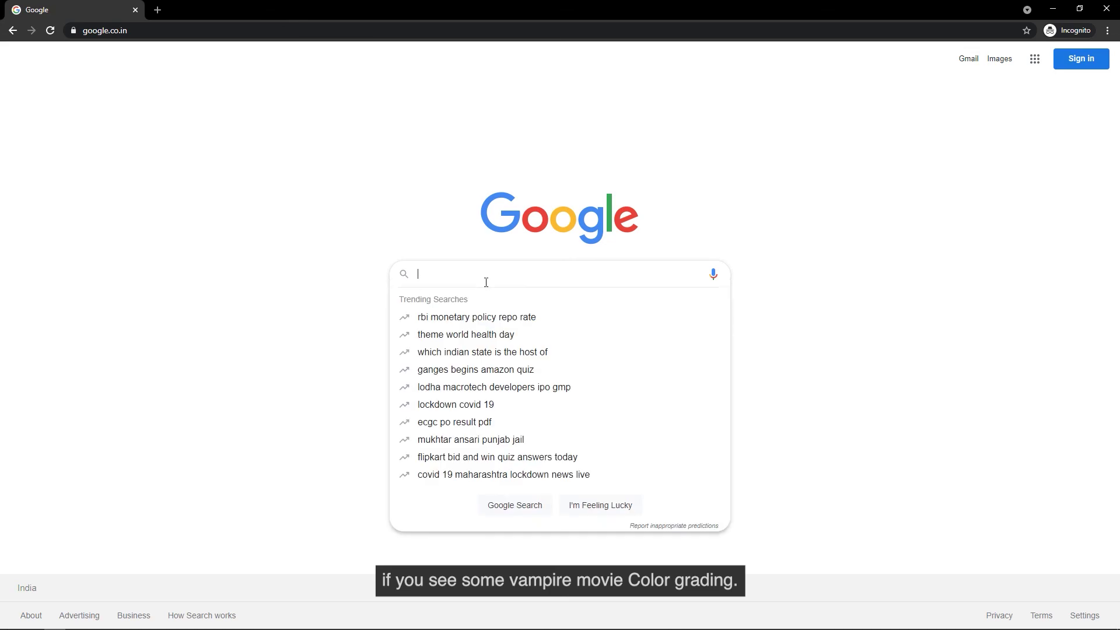
{"action": "type", "text": "vampire"}
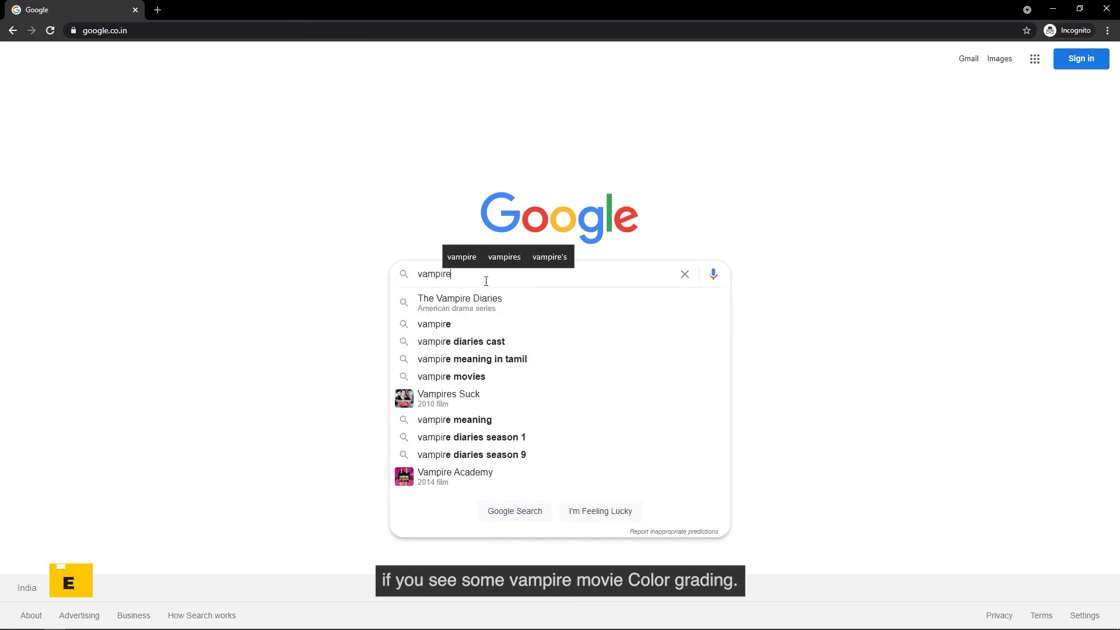
{"action": "key", "text": "Return"}
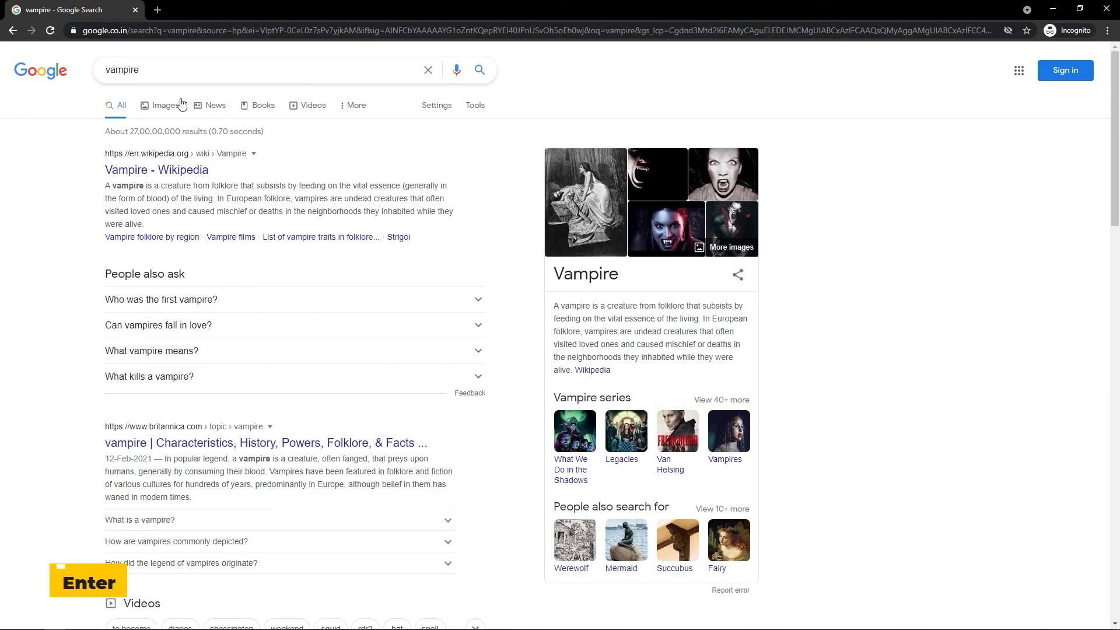
{"action": "left_click", "coordinate": [175, 105]}
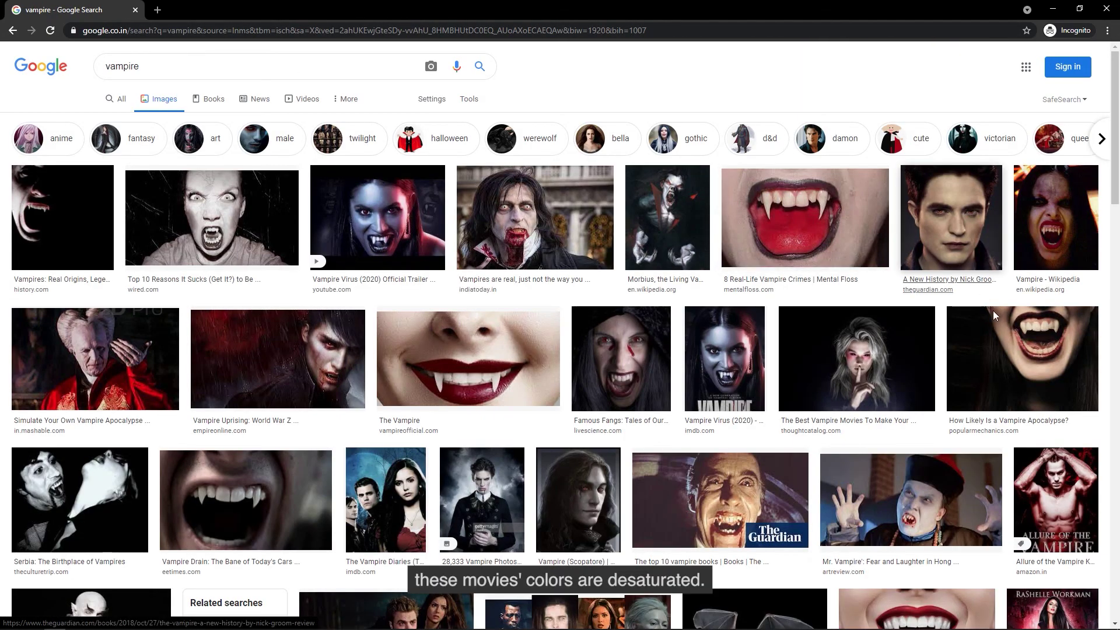
Step: Browse the vampire image results for color grading, previewing the open-mouth fangs close-up and the seated man in a top hat
{"action": "scroll", "coordinate": [993, 310], "scroll_direction": "down", "scroll_amount": 4}
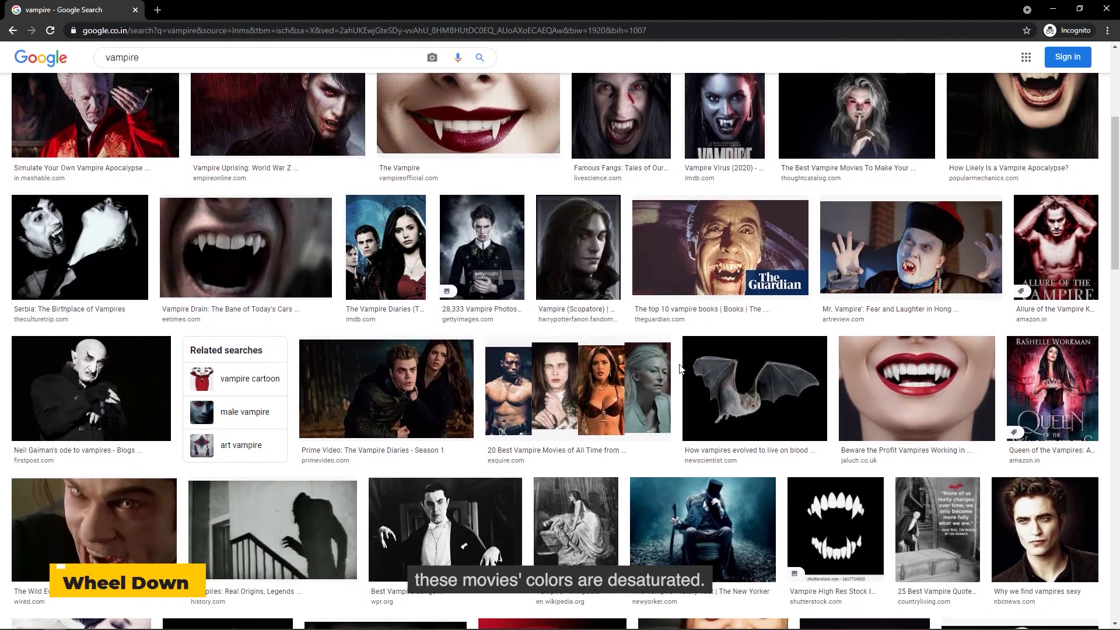
{"action": "left_click", "coordinate": [291, 256]}
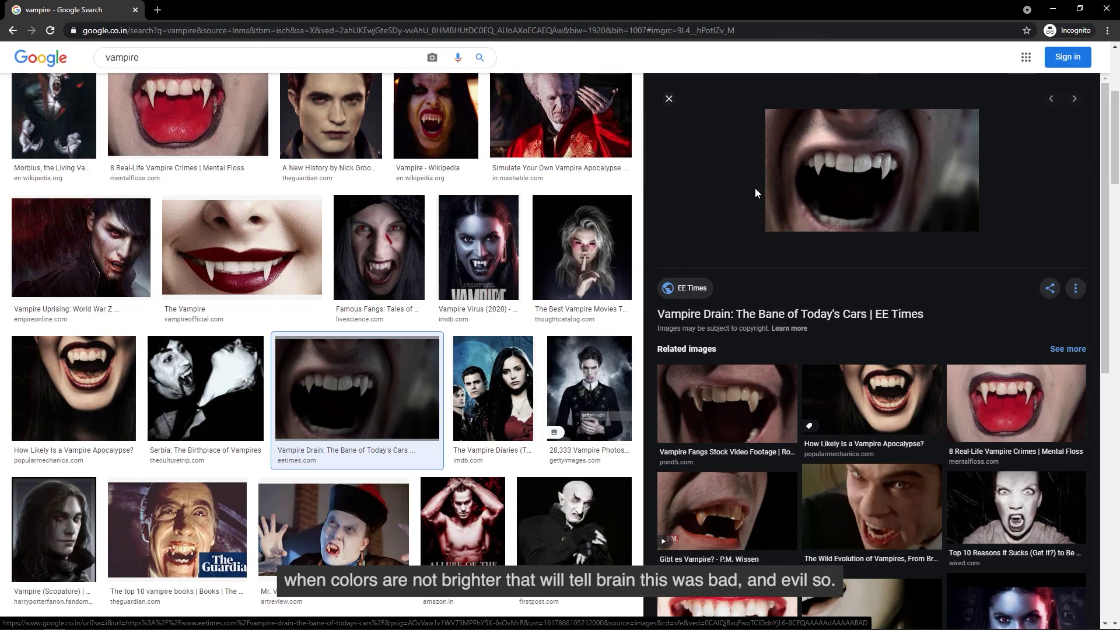
{"action": "scroll", "coordinate": [755, 187], "scroll_direction": "down", "scroll_amount": 1}
{"action": "scroll", "coordinate": [411, 464], "scroll_direction": "down", "scroll_amount": 3}
{"action": "scroll", "coordinate": [412, 465], "scroll_direction": "down", "scroll_amount": 4}
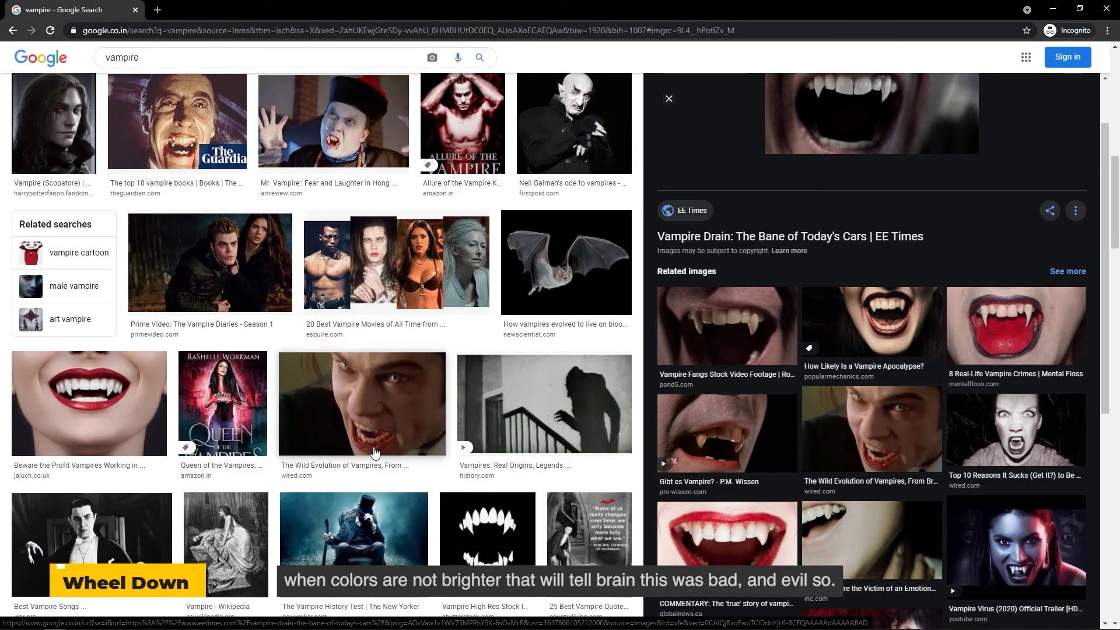
{"action": "left_click", "coordinate": [311, 448]}
{"action": "left_click", "coordinate": [353, 525]}
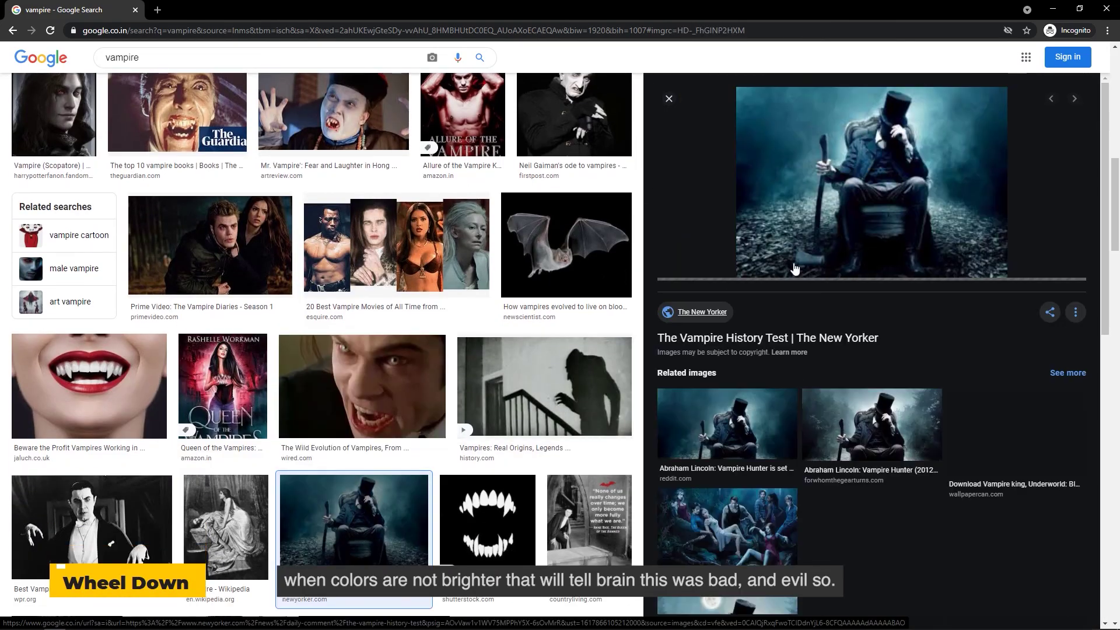
{"action": "scroll", "coordinate": [880, 220], "scroll_direction": "down", "scroll_amount": 3}
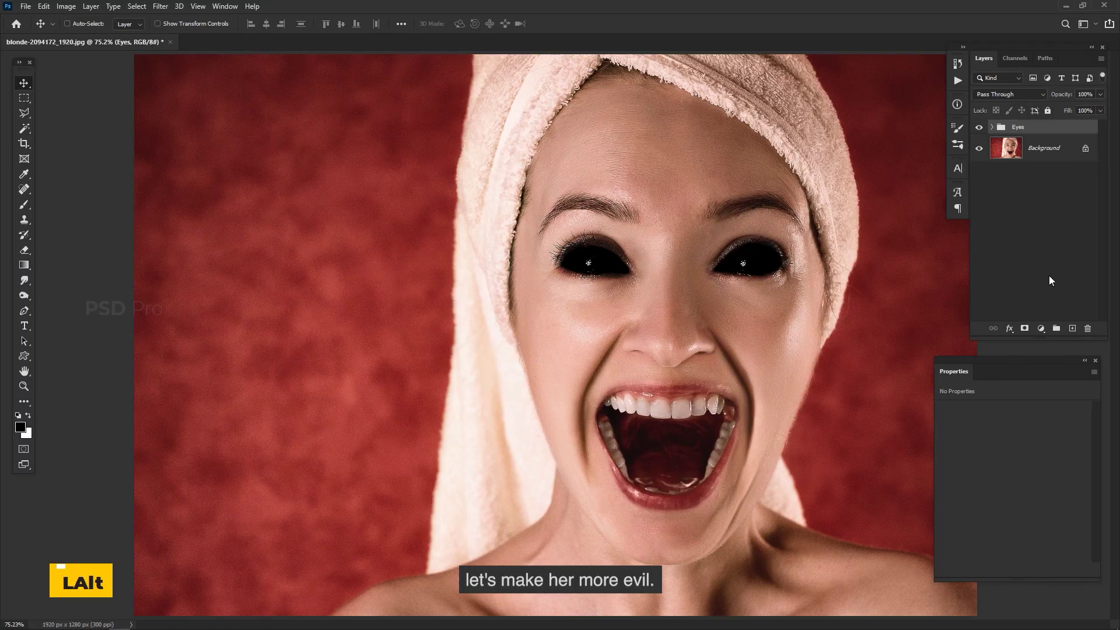
Step: Switch back to Photoshop and add a Hue/Saturation adjustment layer above the Eyes group with Saturation at -47
{"action": "left_click", "coordinate": [1040, 328]}
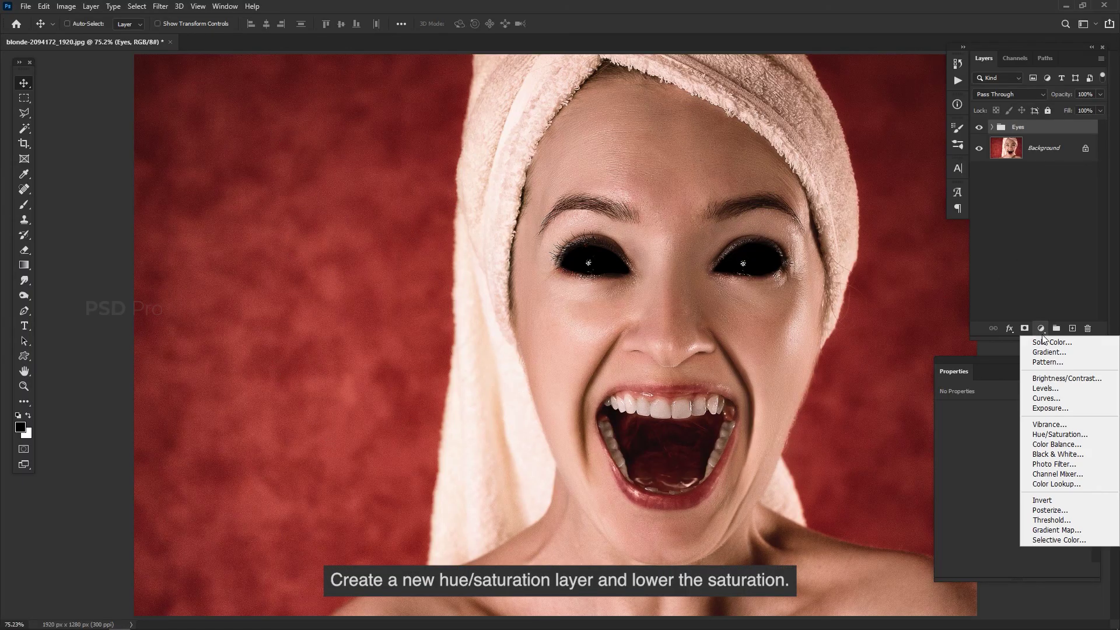
{"action": "left_click", "coordinate": [1059, 435]}
{"action": "left_click_drag", "start_coordinate": [1005, 477], "coordinate": [990, 478]}
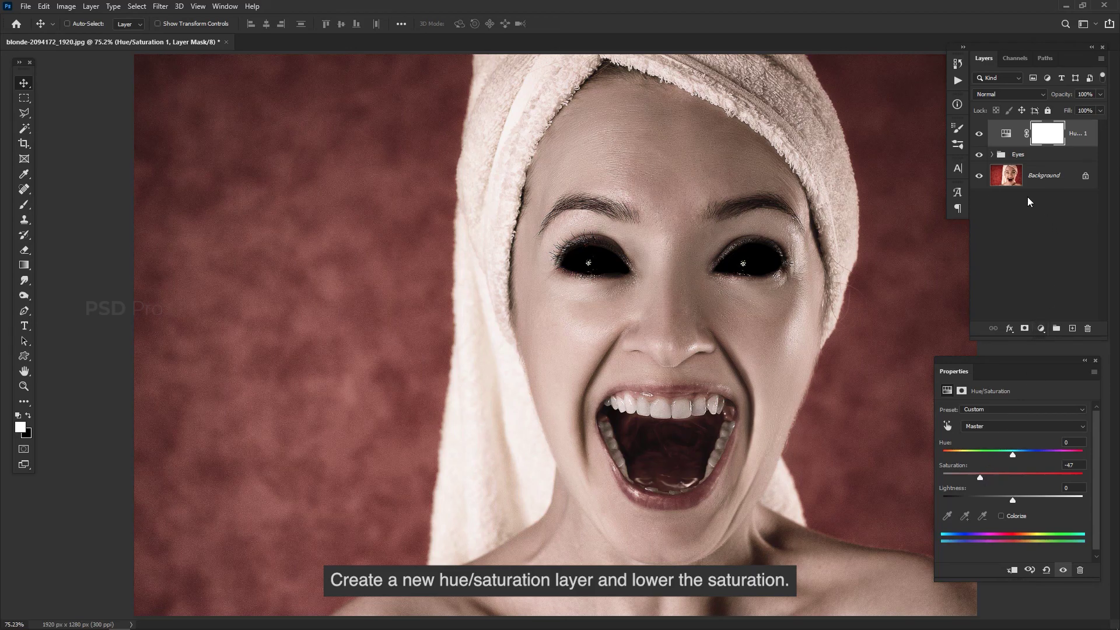
Step: Add a Color Lookup layer directly above the Eyes group using the FoggyNight.3DL 3D LUT, and lower its opacity to 55%
{"action": "left_click", "coordinate": [1076, 154]}
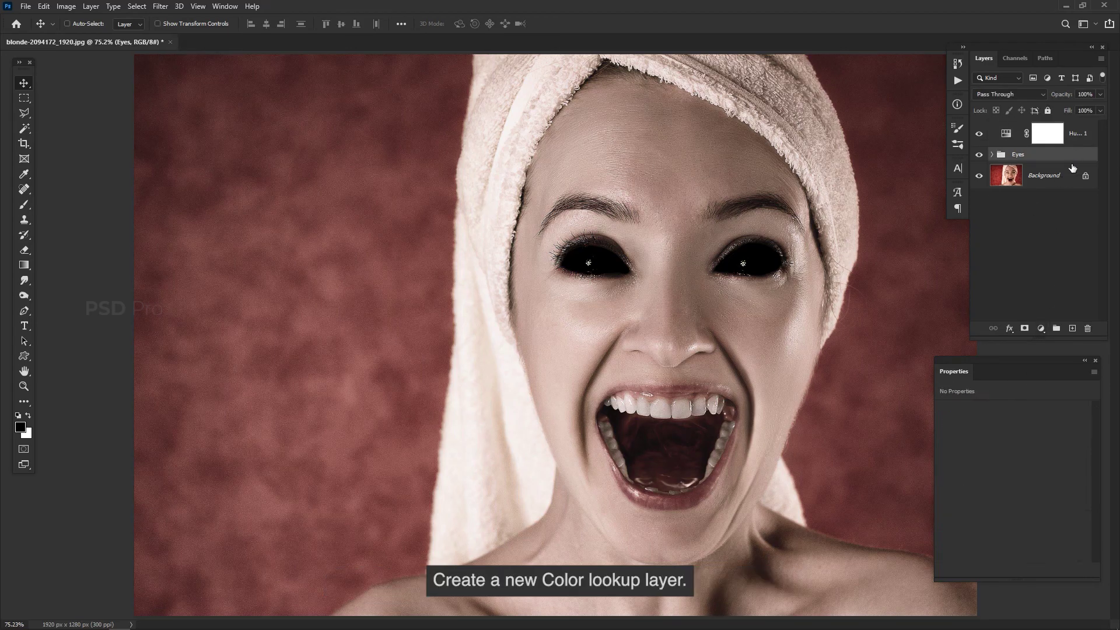
{"action": "left_click", "coordinate": [1040, 328]}
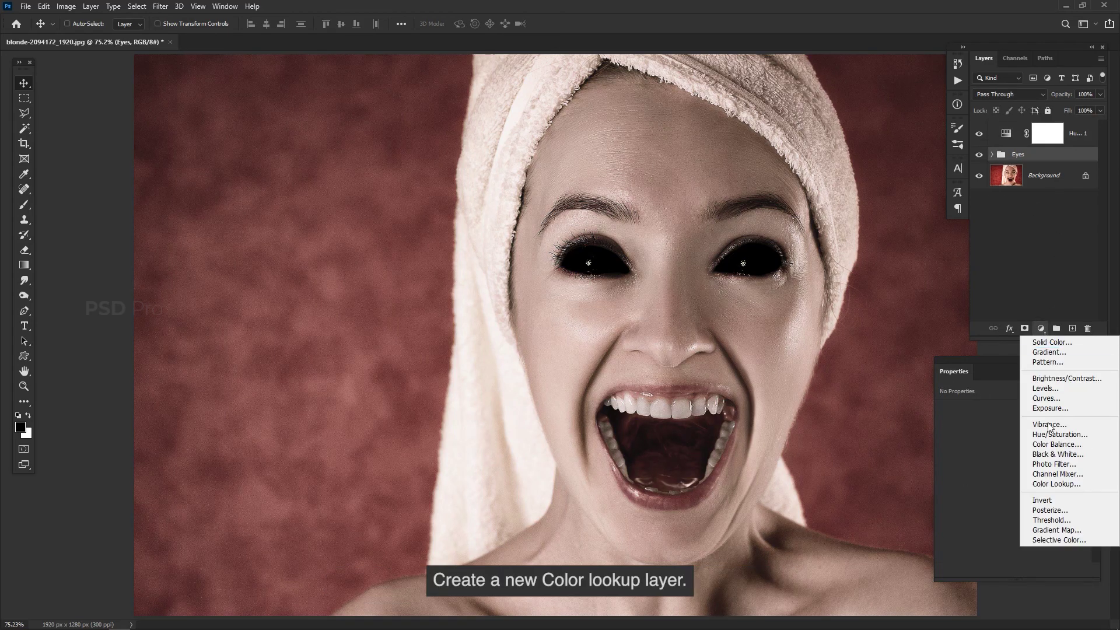
{"action": "left_click", "coordinate": [1055, 484]}
{"action": "double_click", "coordinate": [1006, 168]}
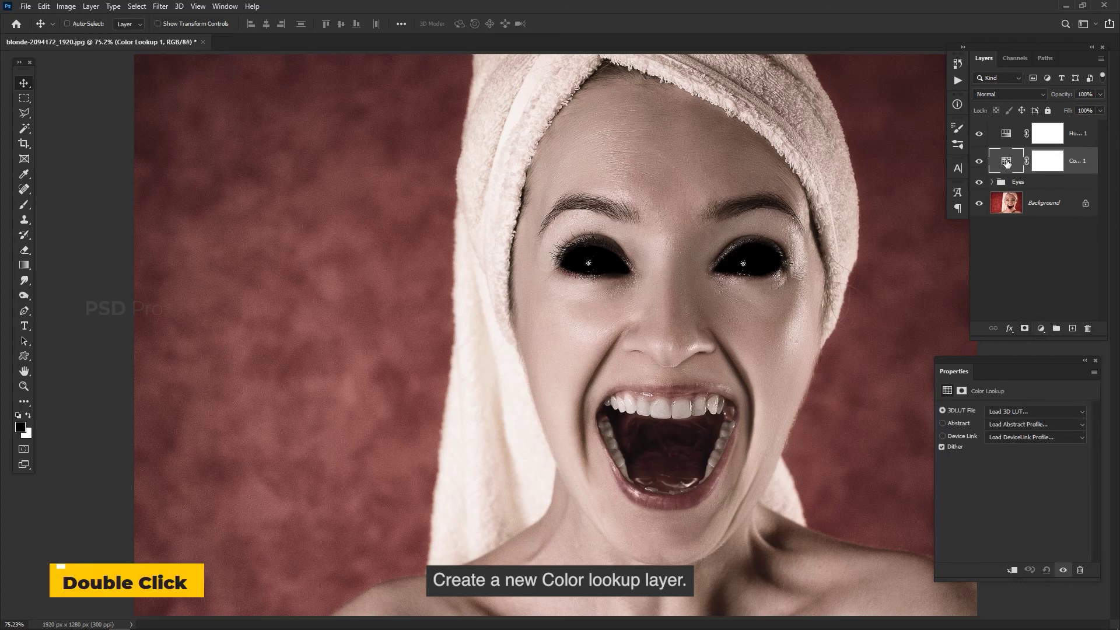
{"action": "left_click", "coordinate": [1027, 411]}
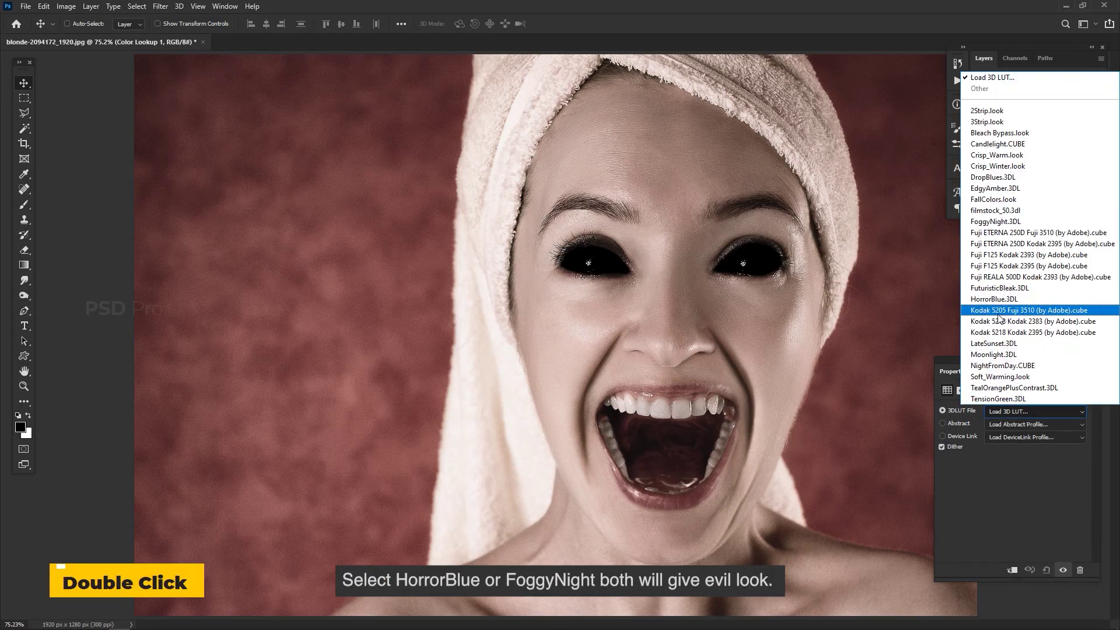
{"action": "left_click", "coordinate": [1006, 221]}
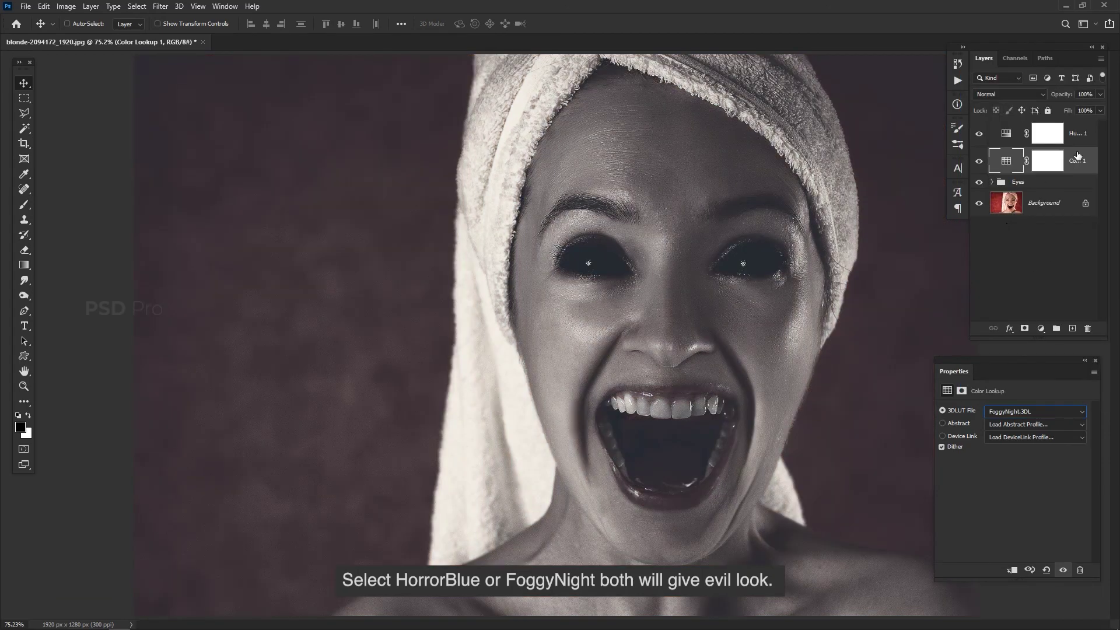
{"action": "left_click_drag", "start_coordinate": [1069, 98], "coordinate": [1040, 107]}
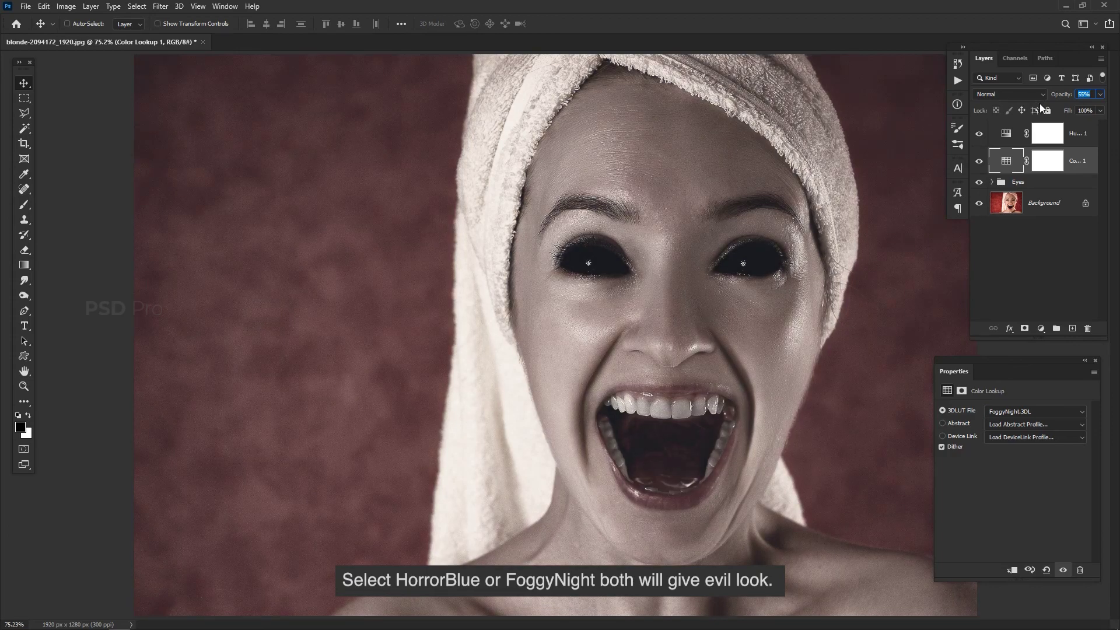